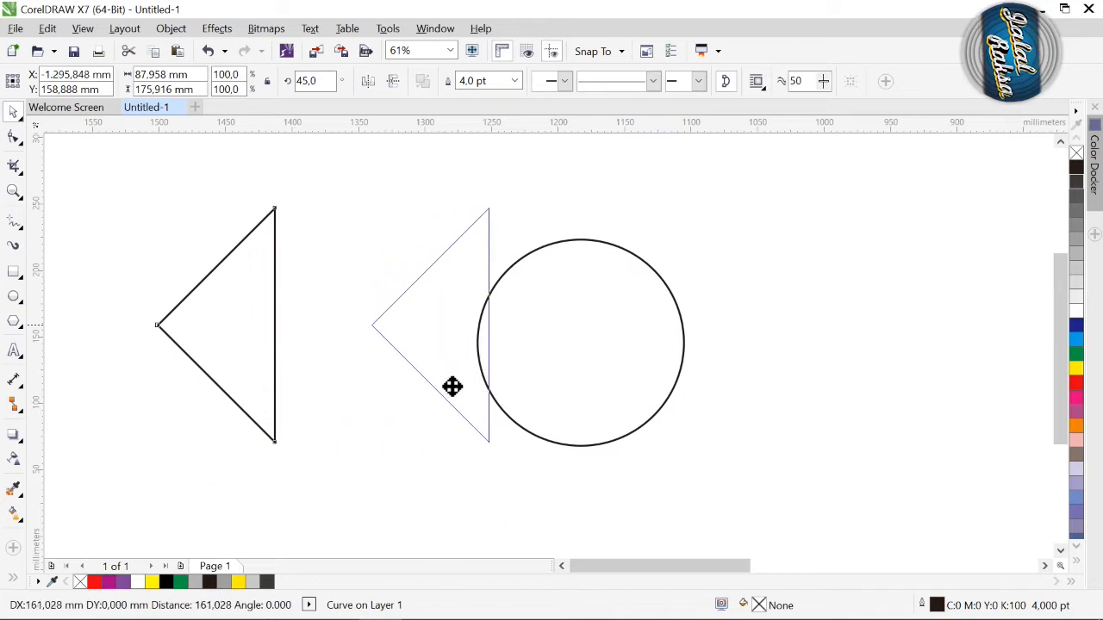
Step: Centre the triangle vertically on the circle, then scale it to 56% and stretch its tip outward so its other corners meet the circle's outline
shift+click(586, 257)
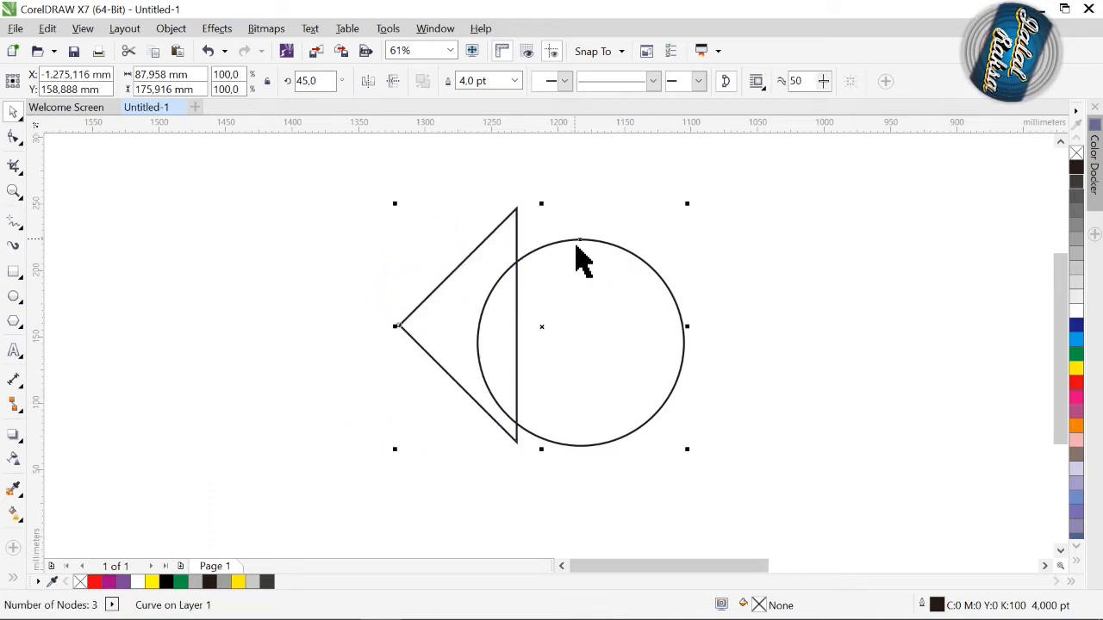
key(c)
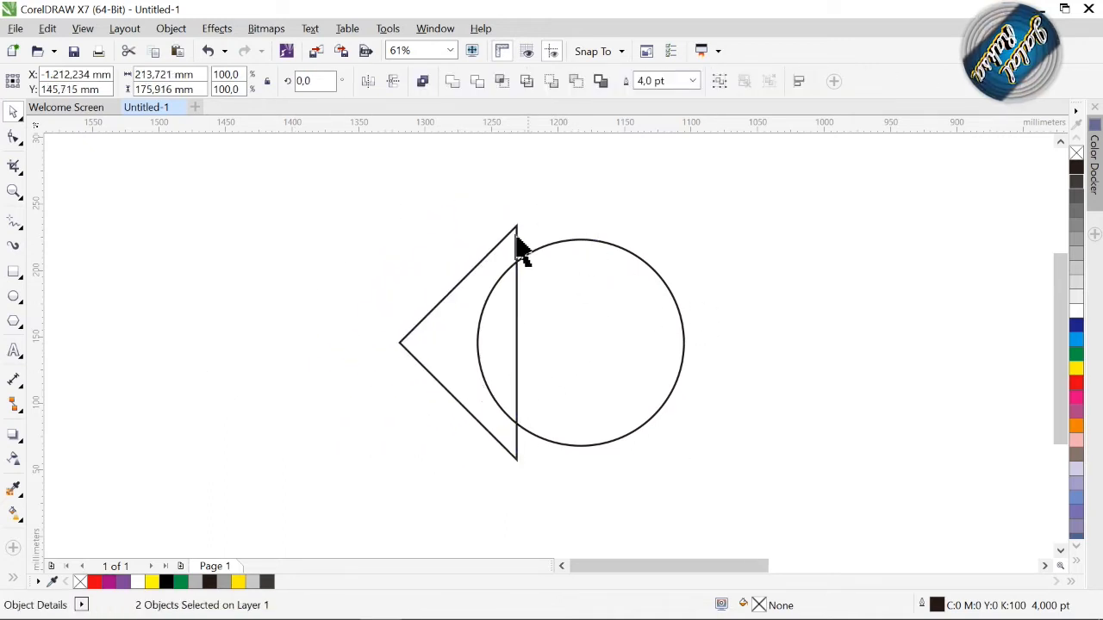
click(545, 258)
click(518, 238)
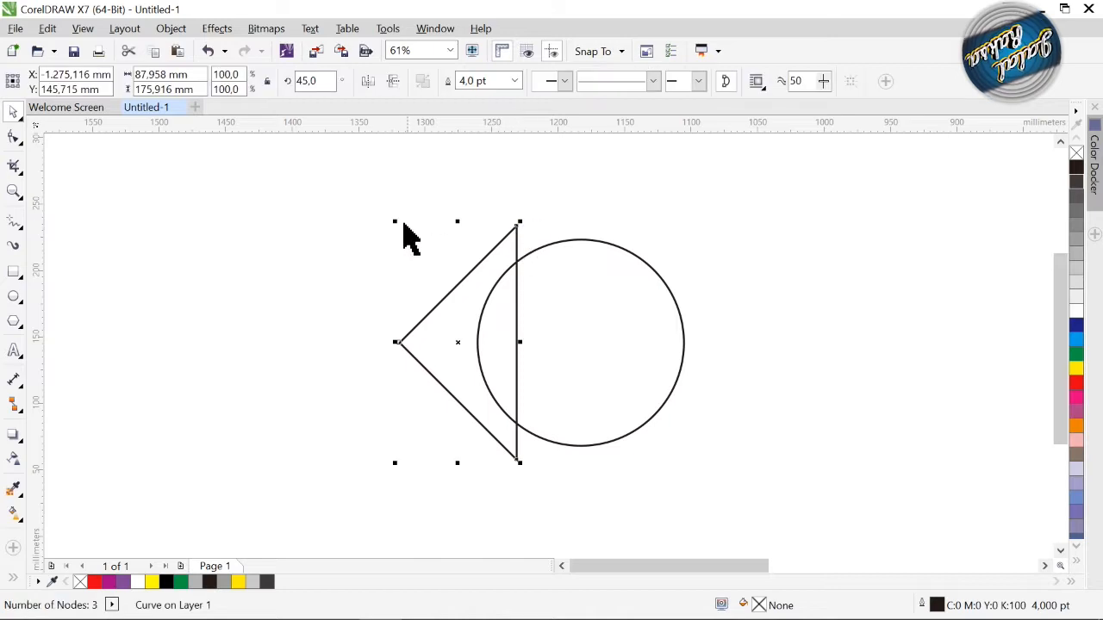
drag(398, 231, 421, 274)
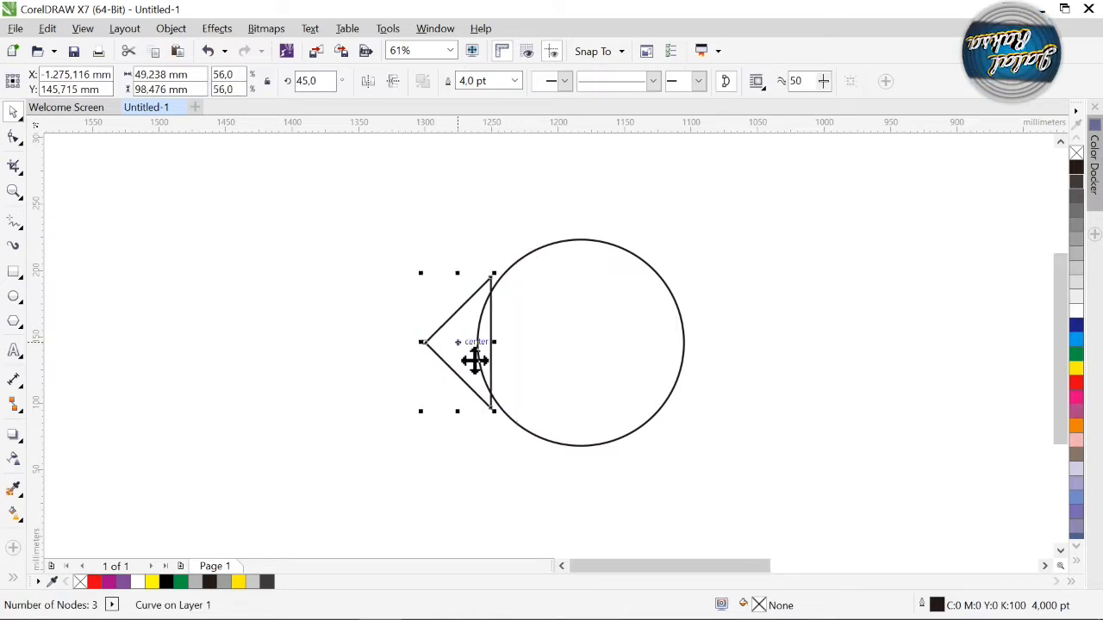
drag(474, 363, 406, 361)
Step: Weld the triangle and the circle into a single teardrop outline
click(633, 455)
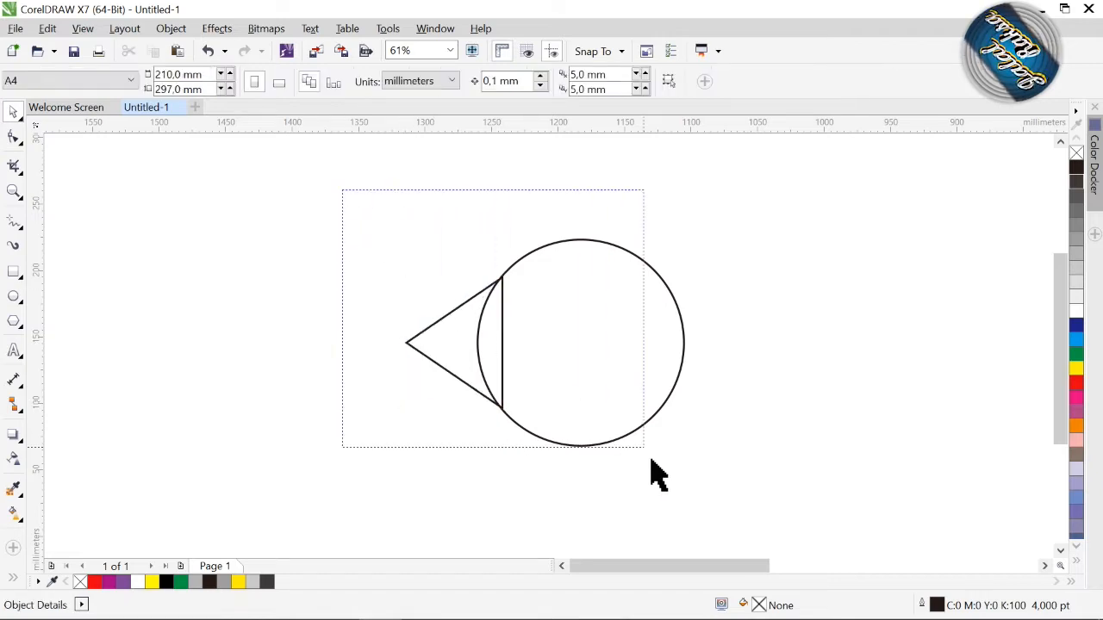
key(ctrl+a)
click(457, 83)
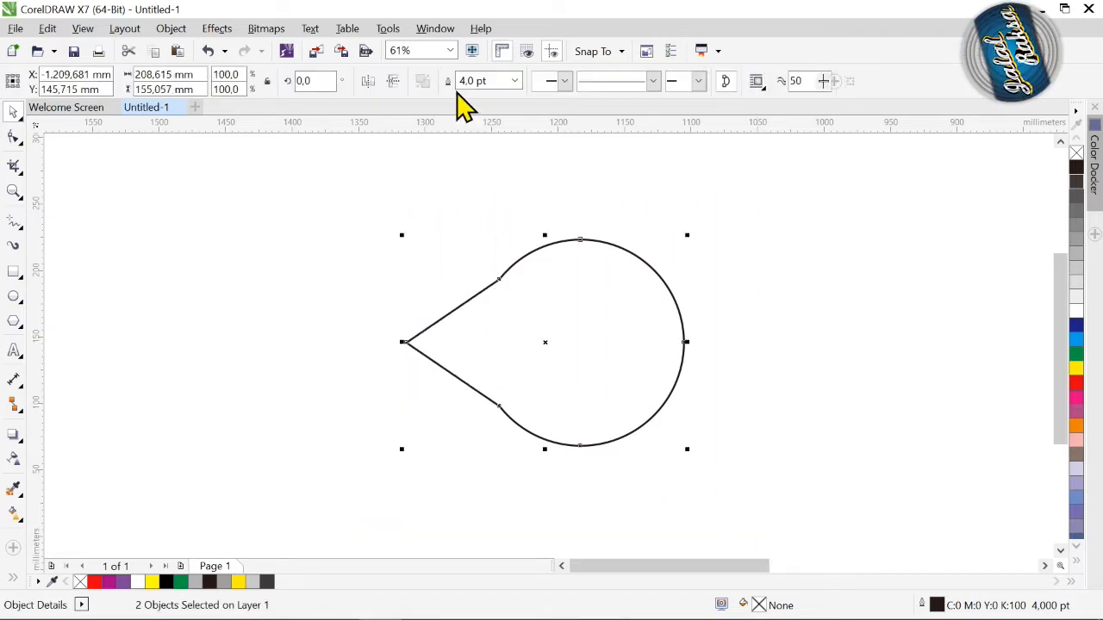
Step: Delete the upper and lower nodes where the triangle meets the circle to smooth the teardrop's sides
click(13, 136)
drag(449, 233, 536, 329)
key(Delete)
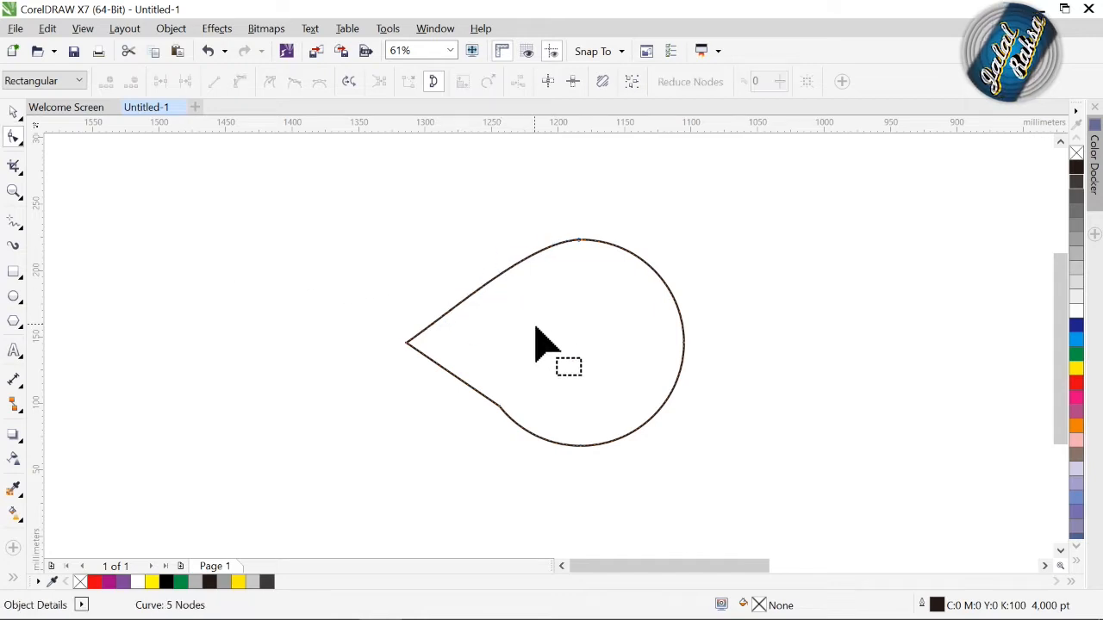
drag(495, 379, 525, 455)
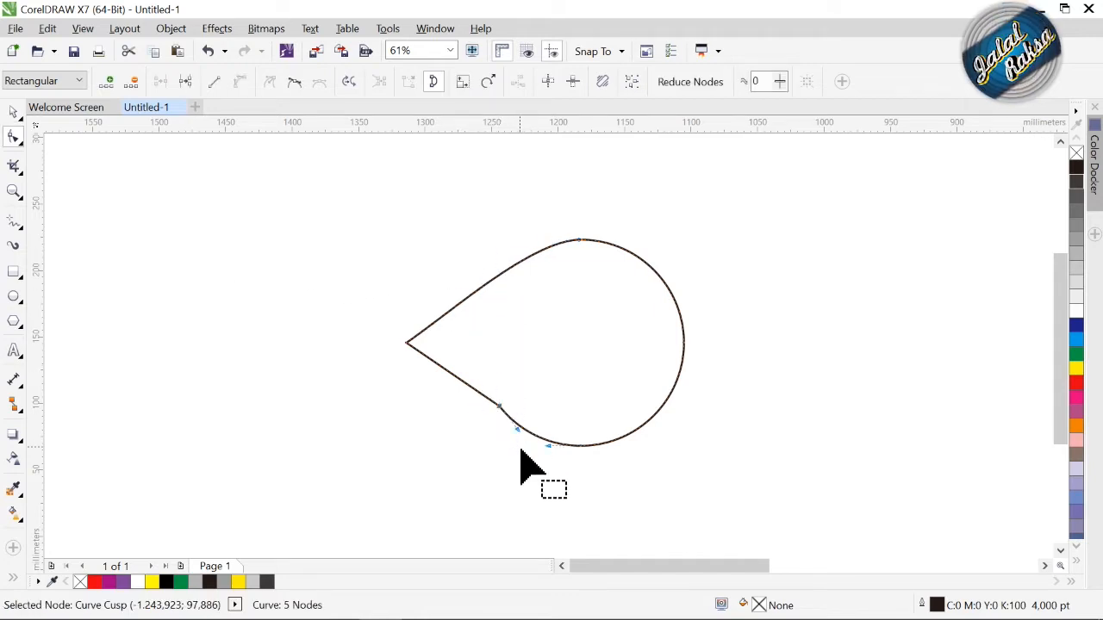
key(Delete)
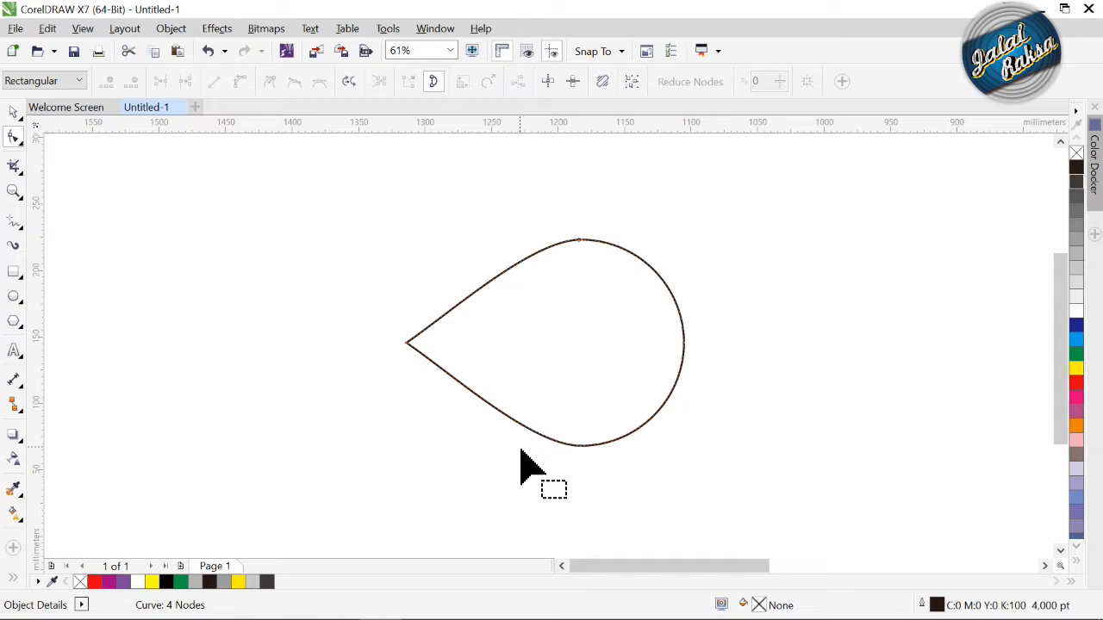
Step: Draw a six-node zigzag freehand line from the teardrop's rounded end across its upper half past the upper edge, and colour its outline red
click(13, 222)
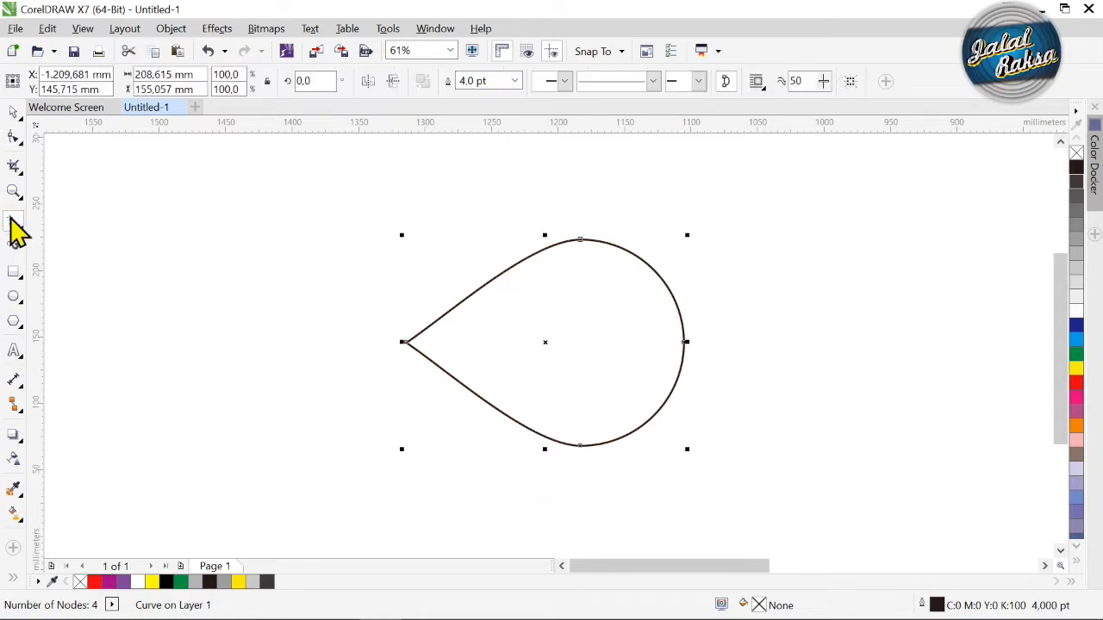
click(701, 342)
double_click(684, 342)
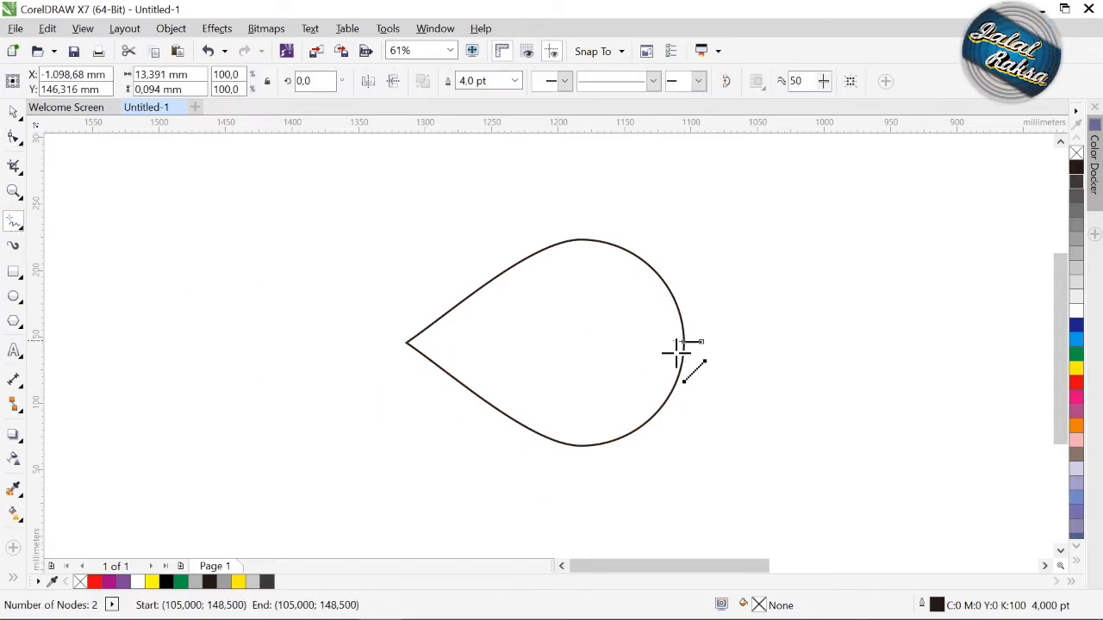
click(487, 294)
click(641, 307)
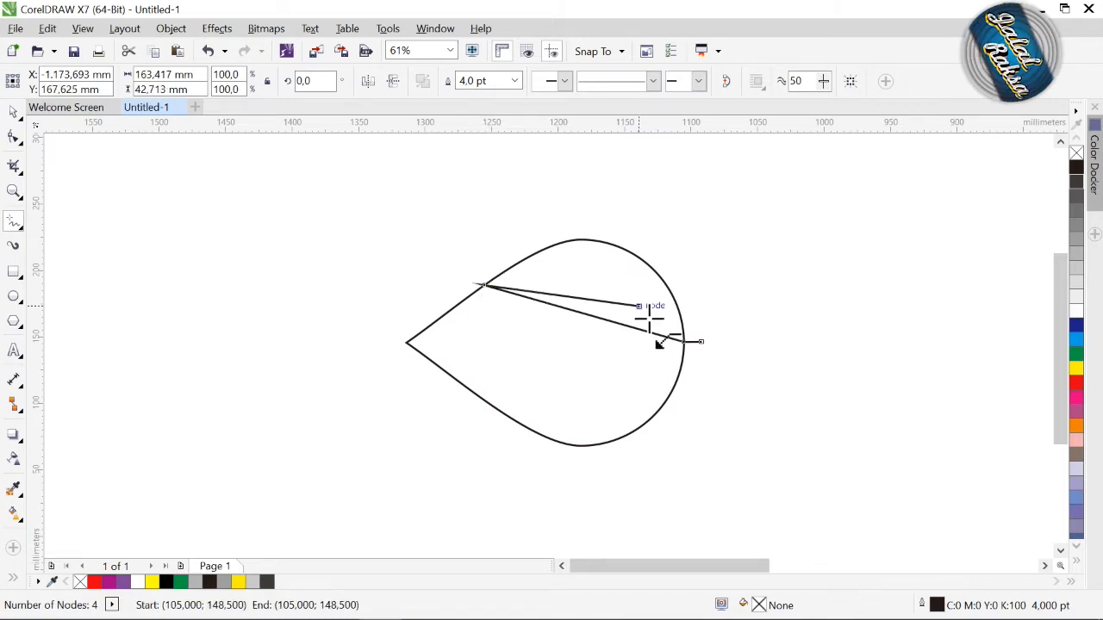
click(503, 275)
click(504, 274)
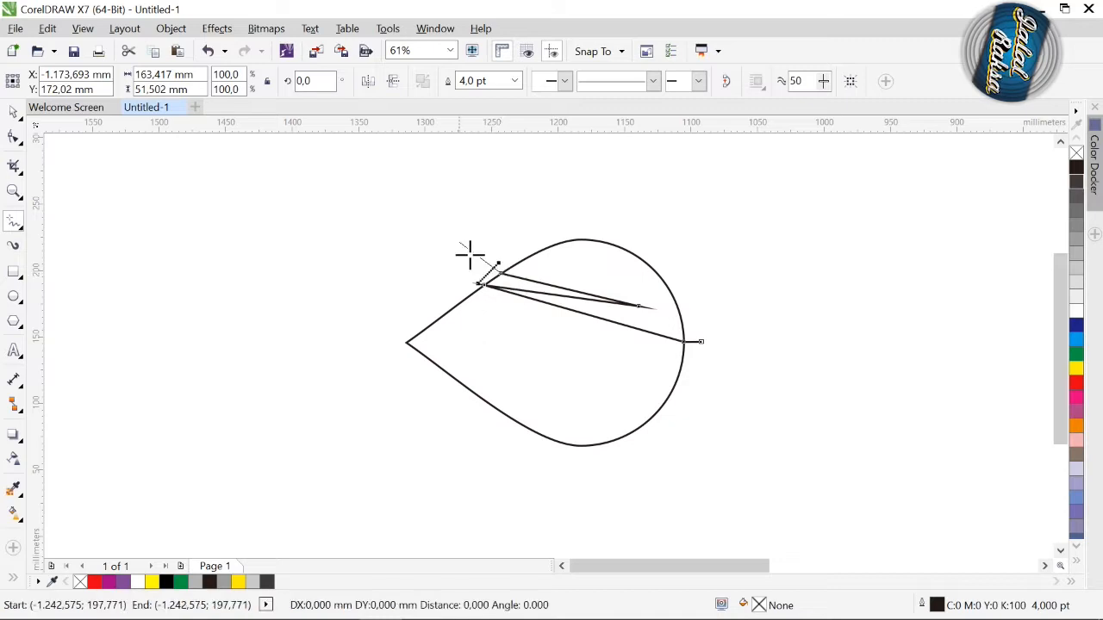
click(459, 243)
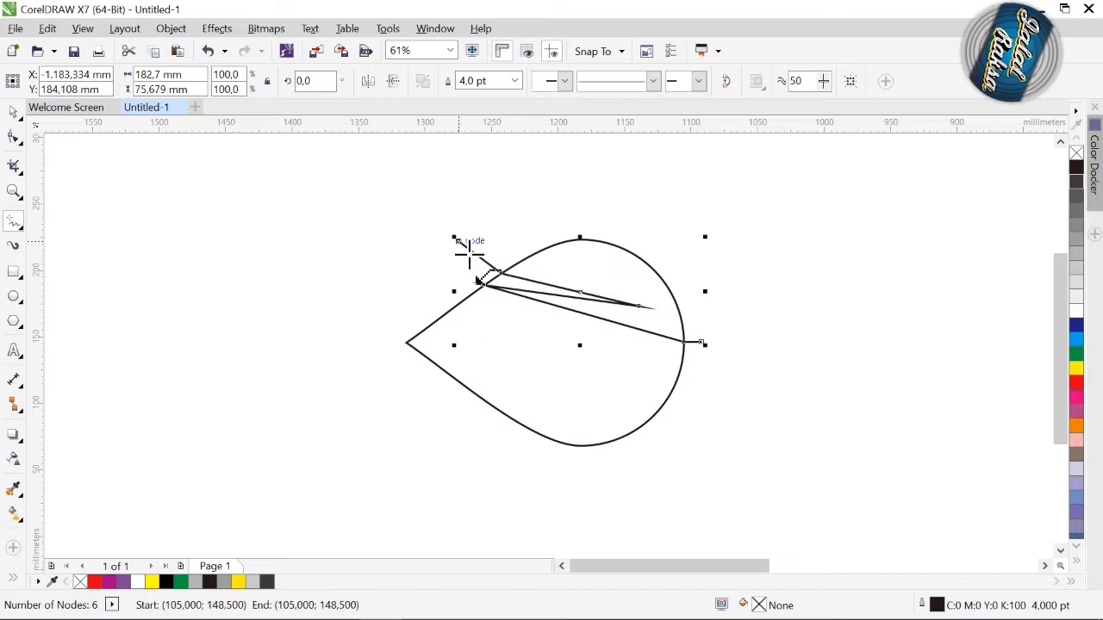
click(15, 113)
right_click(1077, 384)
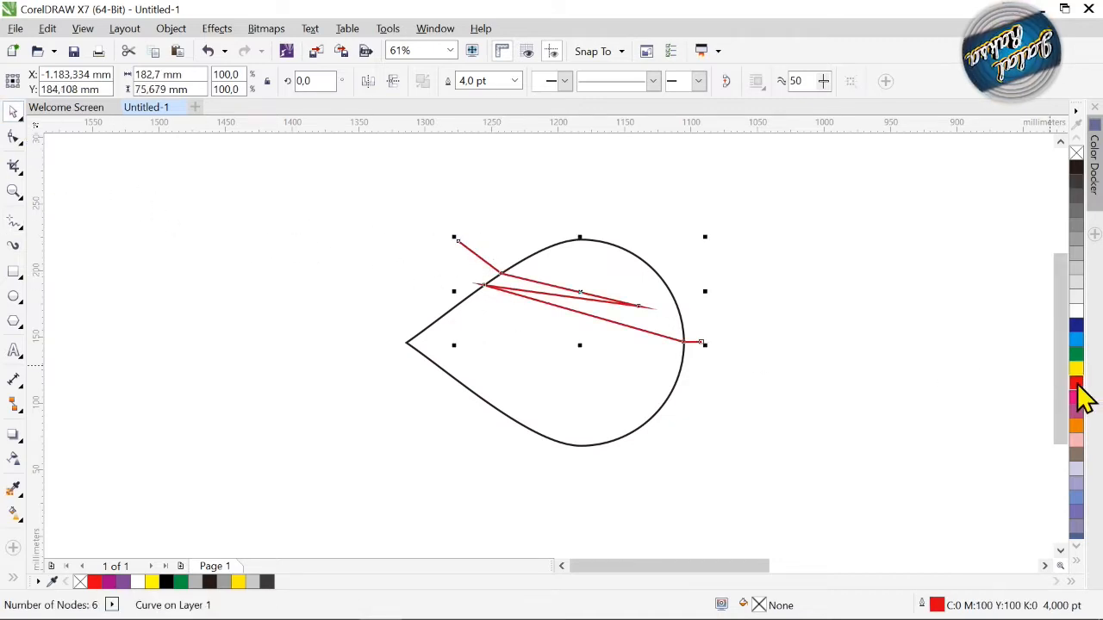
Step: Convert all segments of the red zigzag line to curves and bend its three long segments upward
click(13, 191)
drag(480, 265, 746, 398)
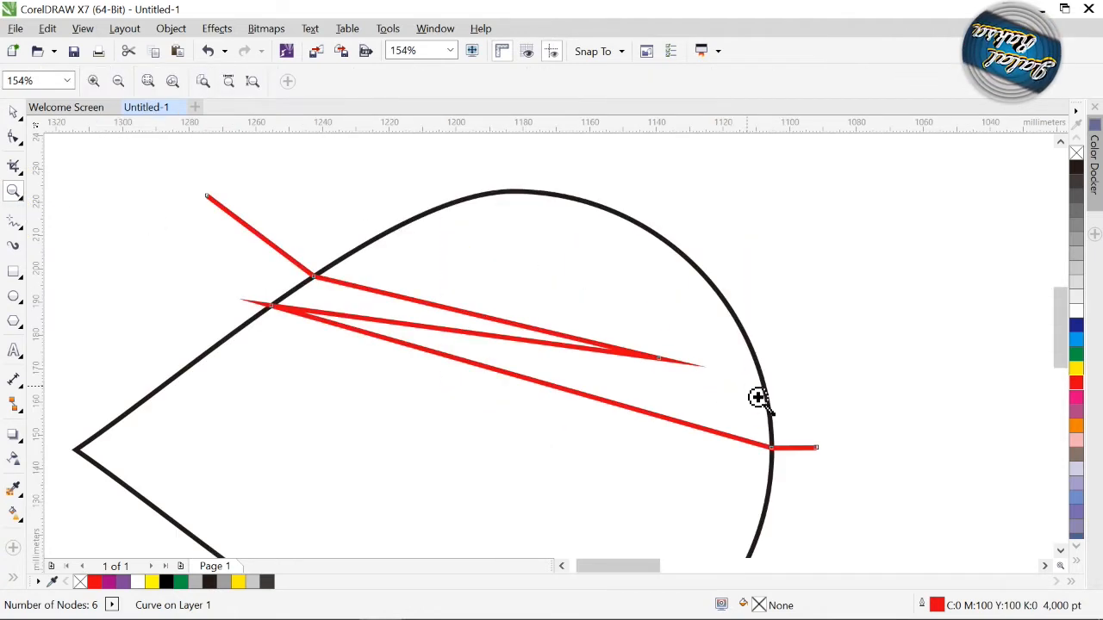
click(12, 136)
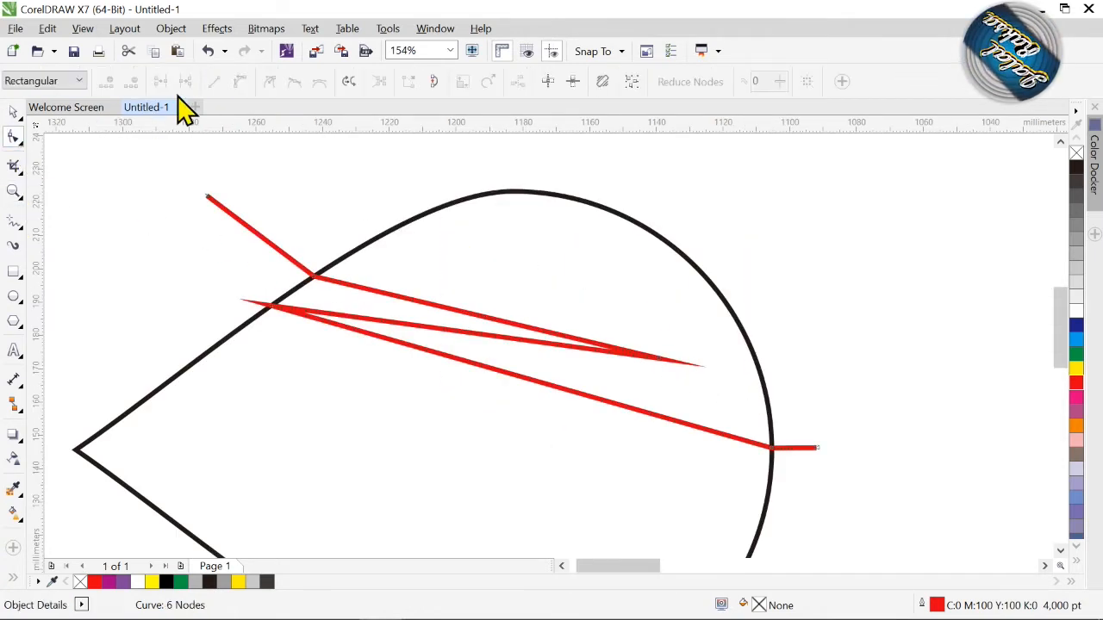
drag(161, 164, 854, 488)
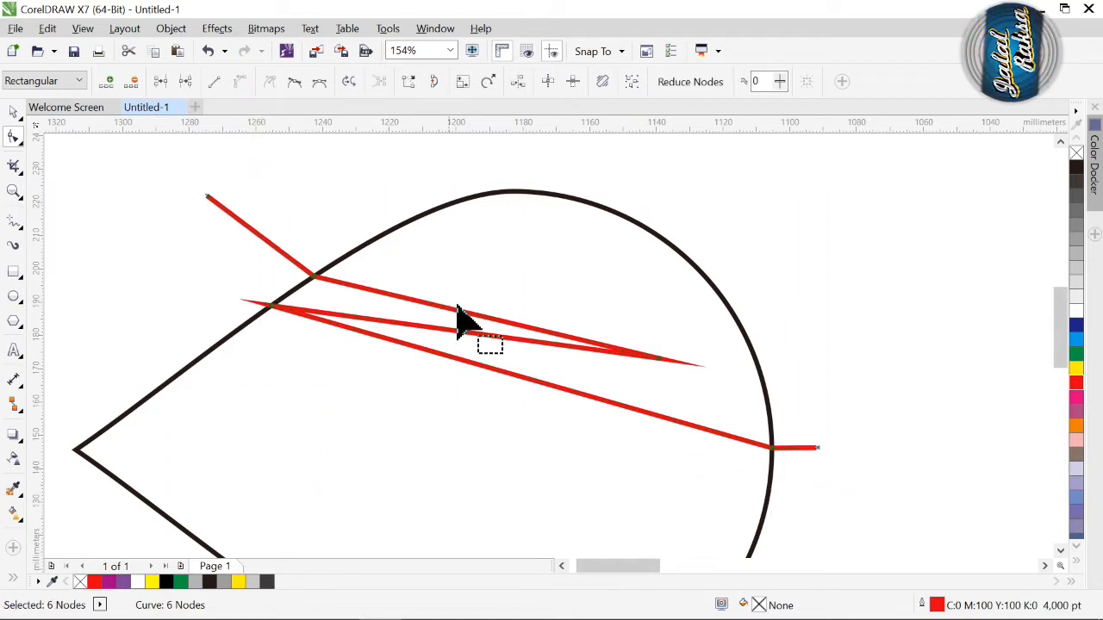
drag(462, 312, 476, 278)
drag(441, 329, 450, 299)
drag(442, 354, 446, 338)
Step: Shape the lowest long red segment into an S-curve that levels out toward the teardrop's rounded end
click(772, 447)
drag(608, 389, 421, 458)
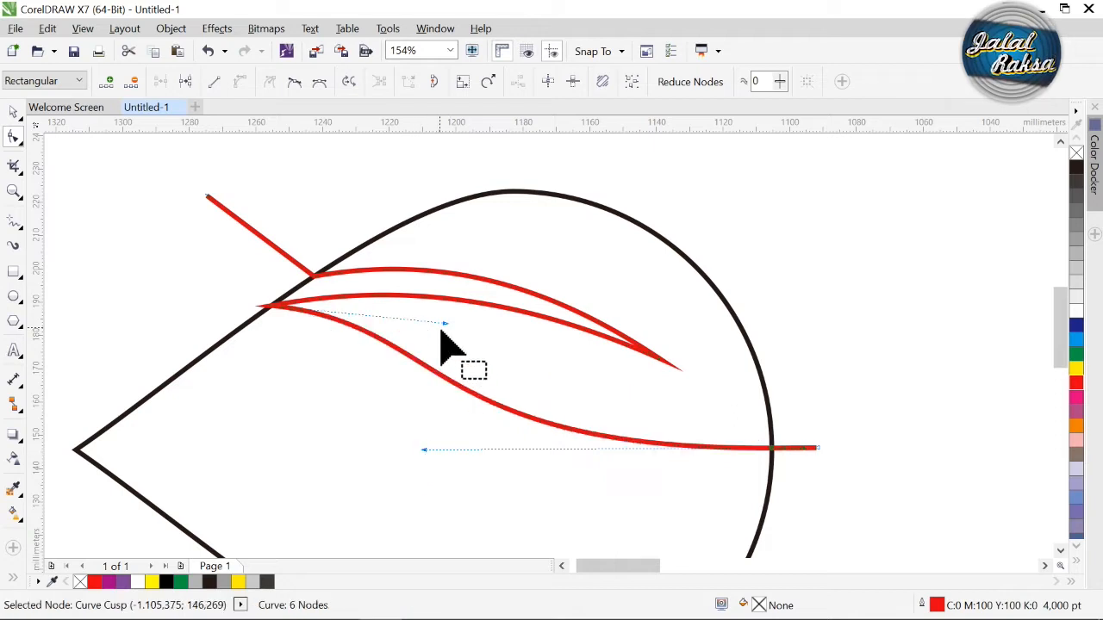
drag(446, 326, 455, 318)
drag(423, 450, 387, 448)
drag(455, 319, 511, 322)
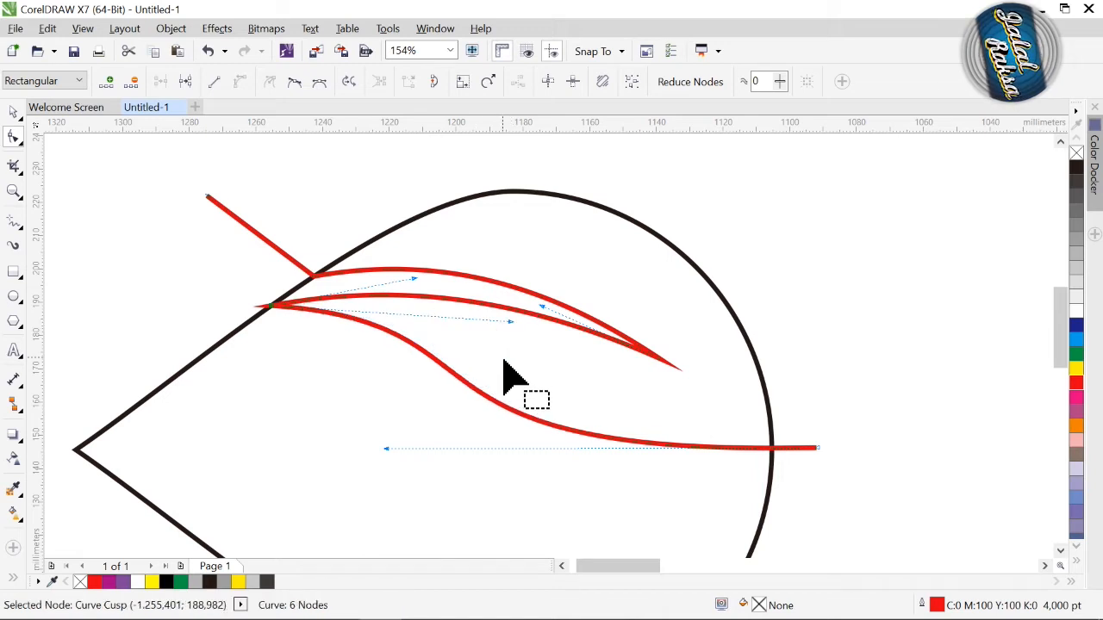
key(space)
click(12, 191)
right_click(529, 370)
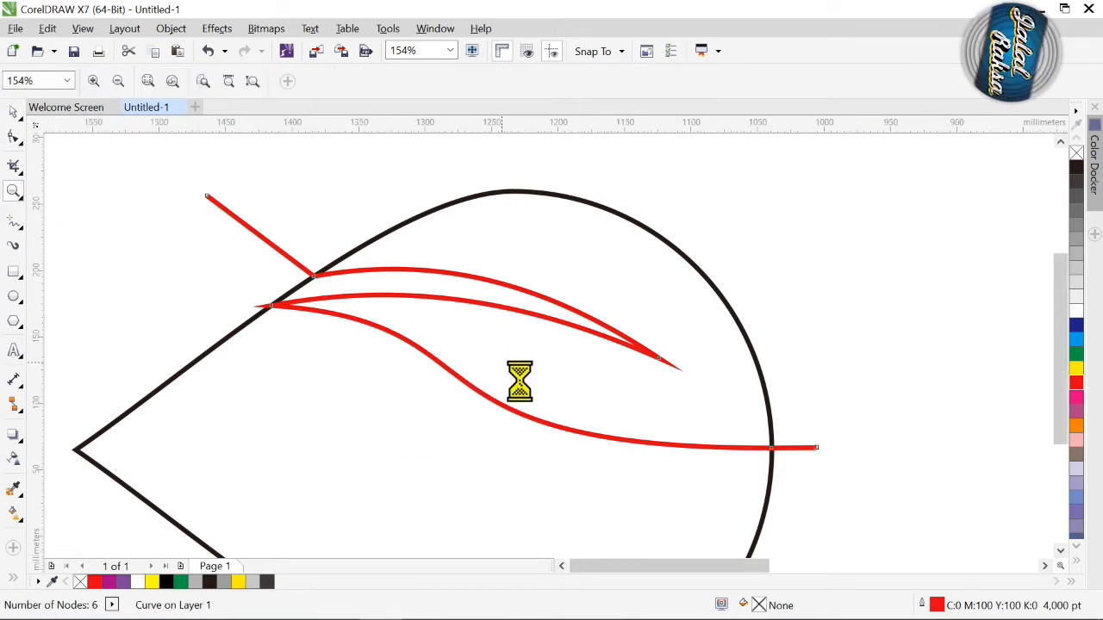
Step: Give the teardrop an elliptical fountain fill with purple at both ends and white in the middle
click(13, 112)
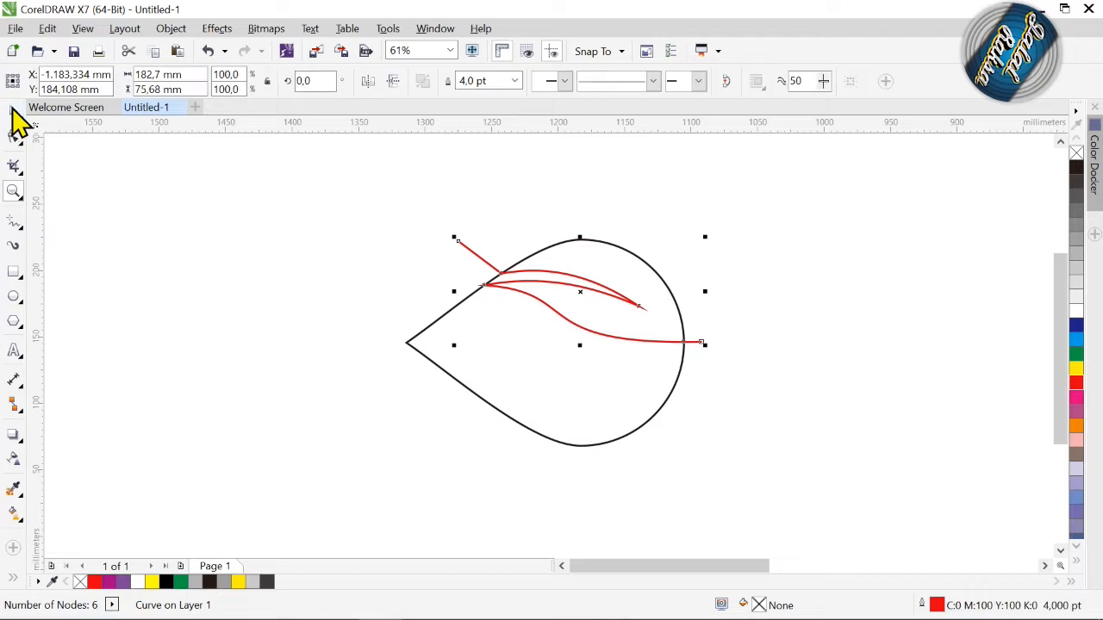
click(415, 338)
click(425, 342)
click(433, 364)
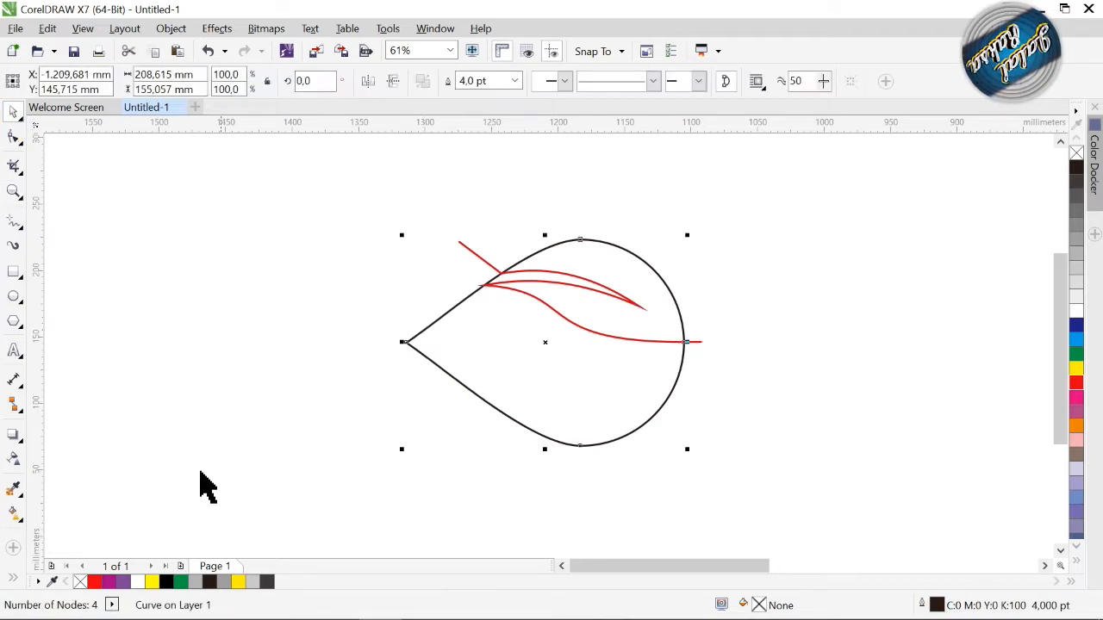
click(13, 514)
drag(683, 360, 409, 342)
drag(374, 426, 409, 342)
drag(445, 456, 685, 353)
drag(564, 362, 559, 348)
click(240, 81)
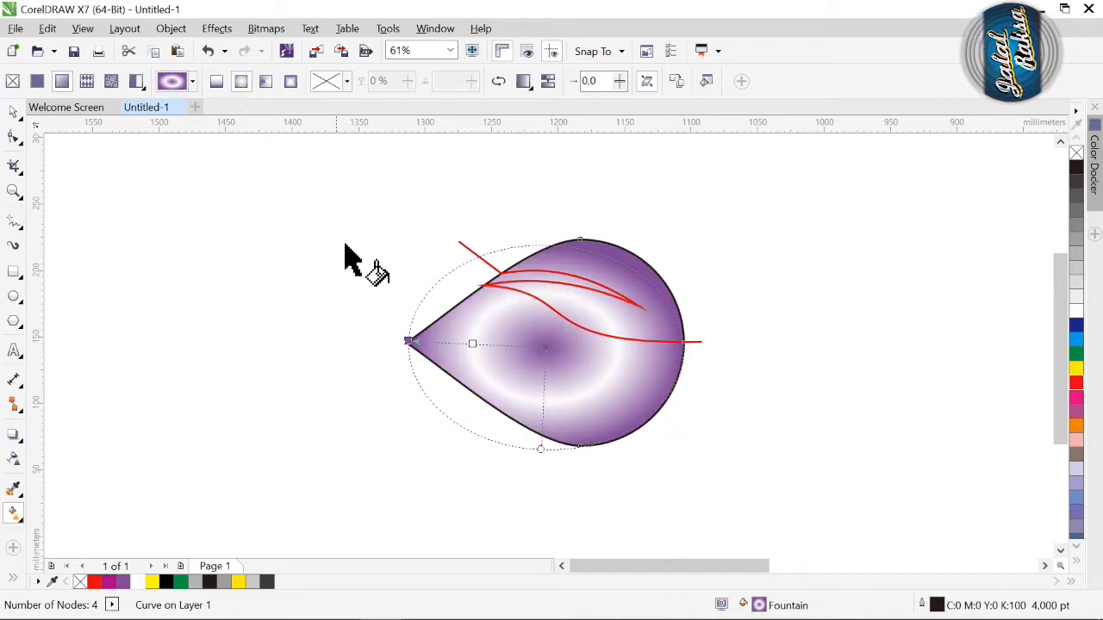
Step: Reposition the fountain fill so it is centred on the teardrop's tip and reaches the rounded end, with white at 50%
drag(529, 364, 682, 342)
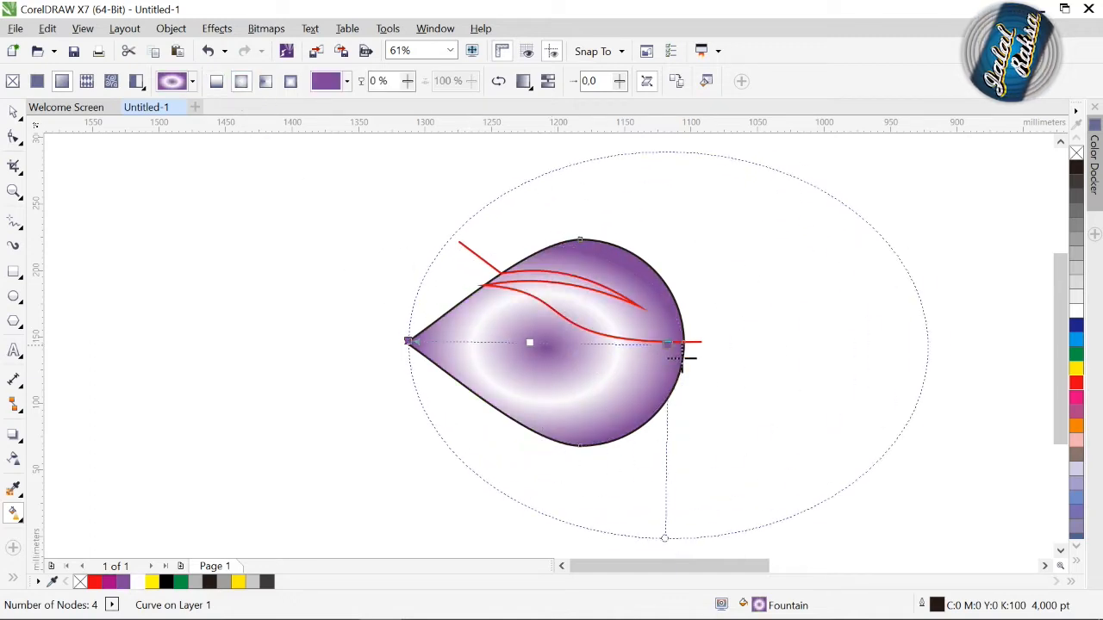
mouse_move(412, 343)
mouse_down()
mouse_move(537, 389)
mouse_move(655, 360)
mouse_move(415, 352)
mouse_up()
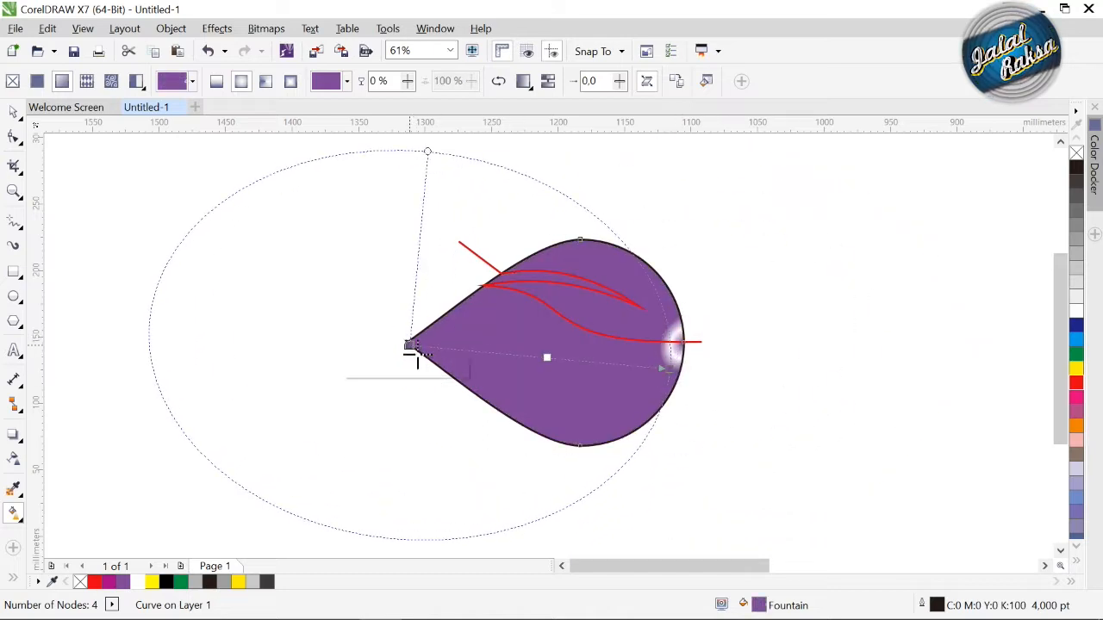
drag(698, 359, 694, 355)
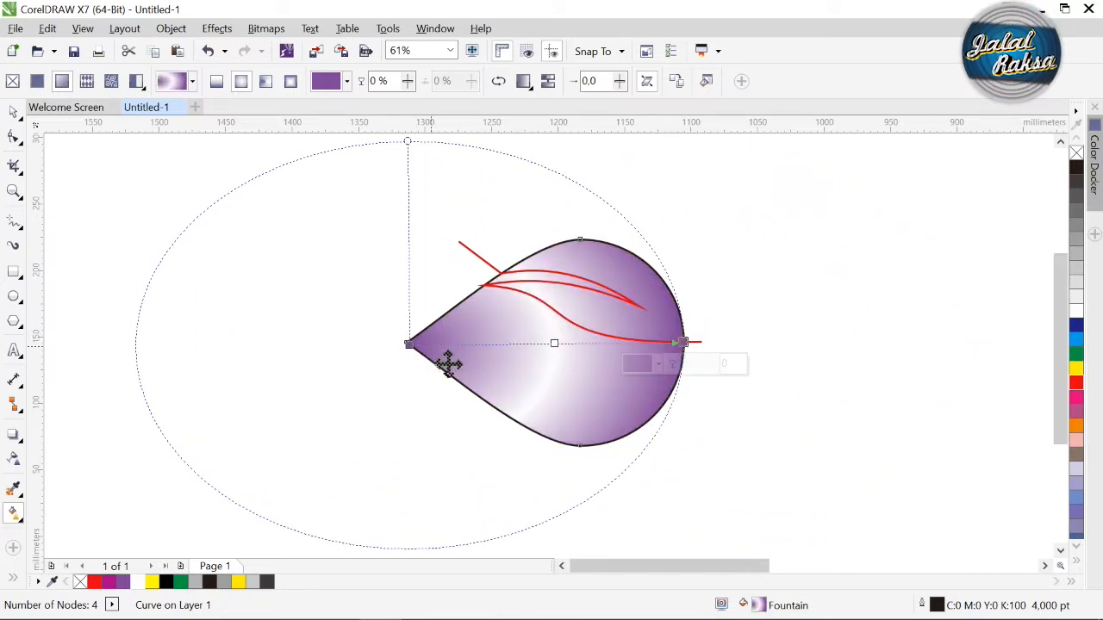
drag(419, 360, 417, 356)
drag(564, 355, 553, 359)
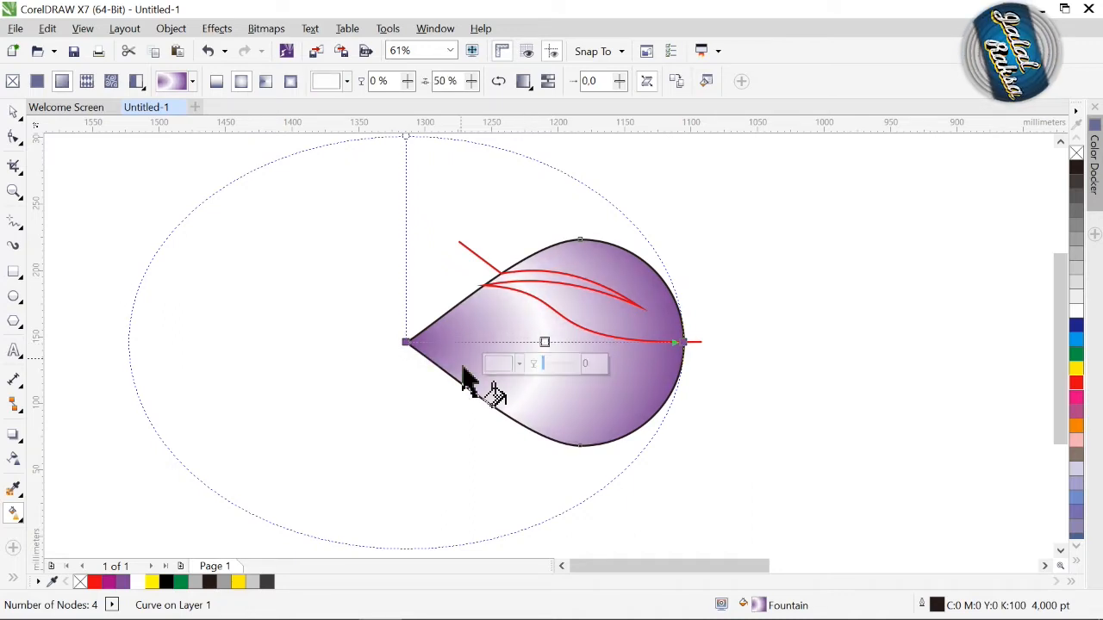
click(12, 115)
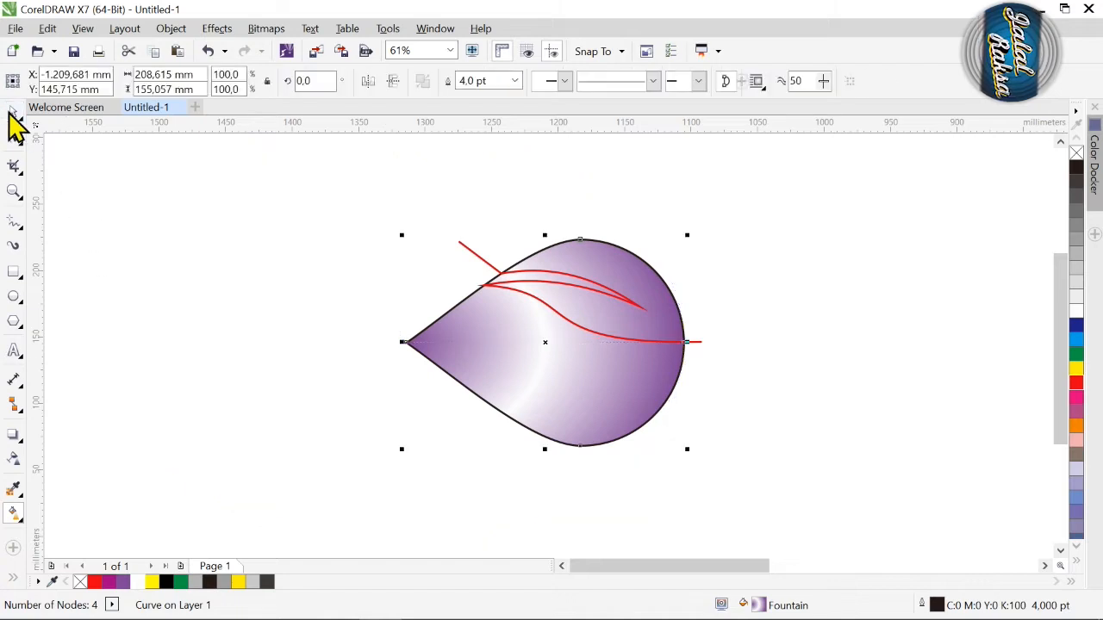
click(293, 327)
Step: Draw a circle about 33 mm in diameter and place it inside the teardrop near the tip, vertically centred on the teardrop
click(13, 297)
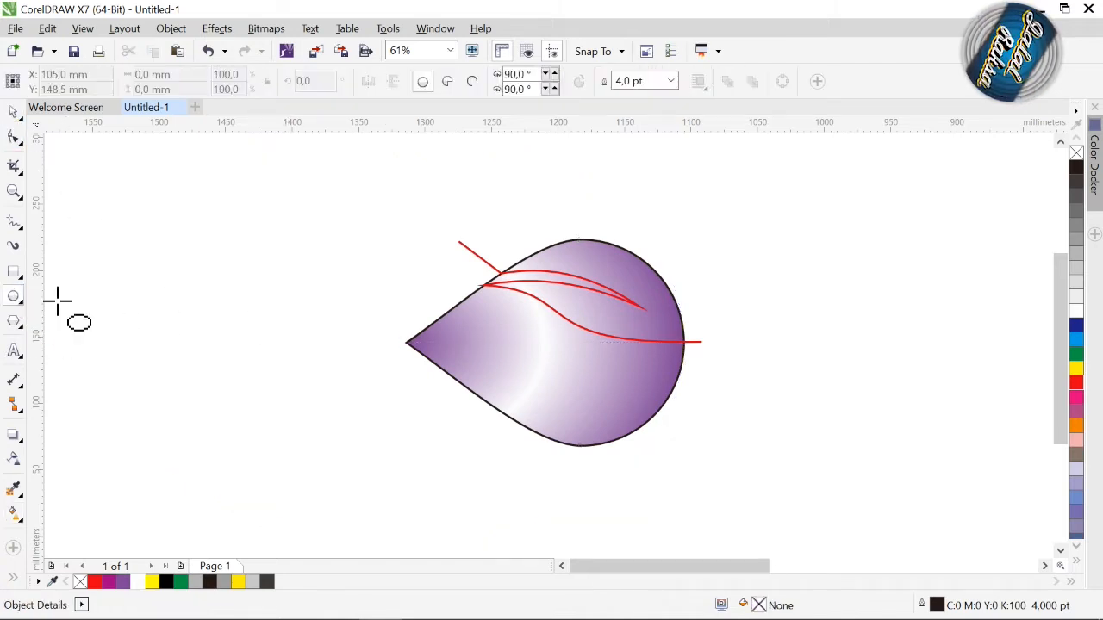
drag(270, 315, 326, 366)
click(13, 112)
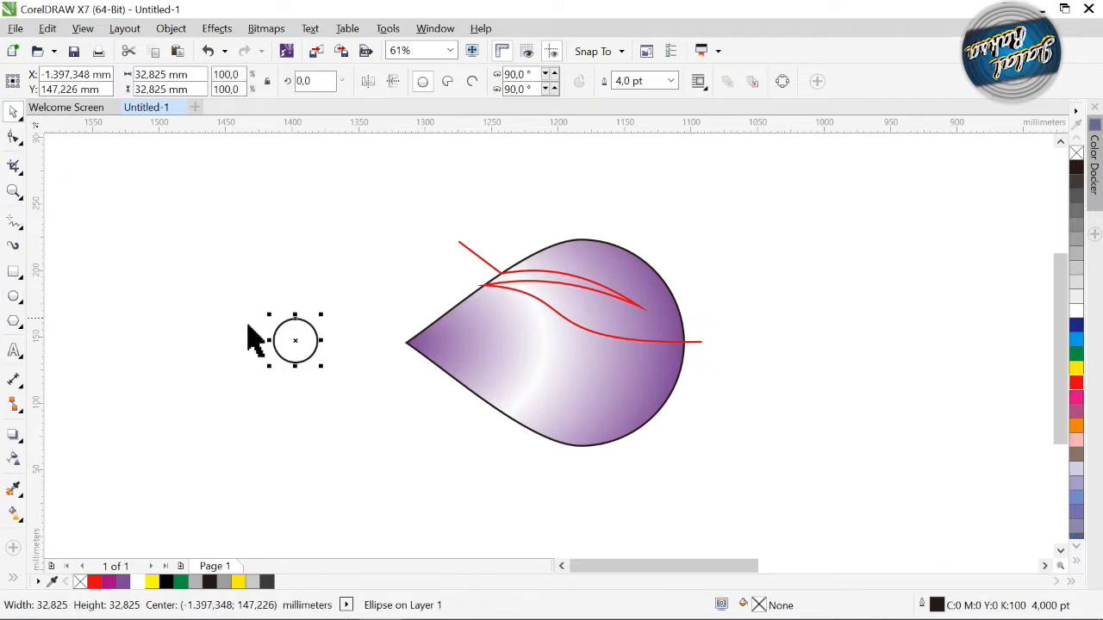
drag(309, 356, 472, 372)
shift+click(503, 418)
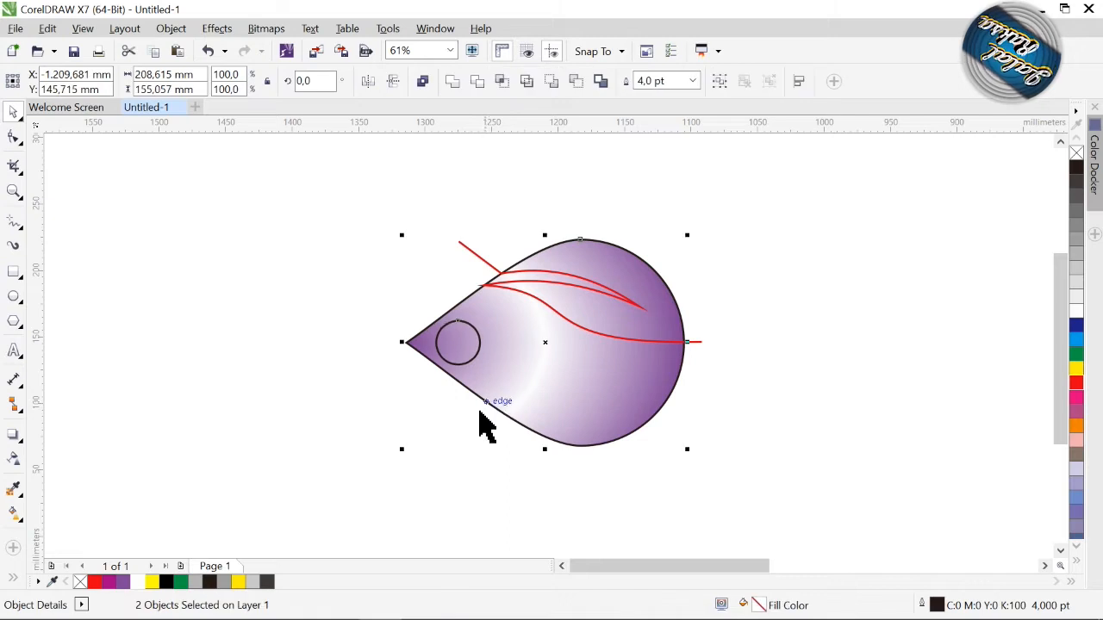
click(479, 390)
Step: Fill the small circle with an elliptical fountain fill that runs from white in the centre to black at the edge
click(469, 369)
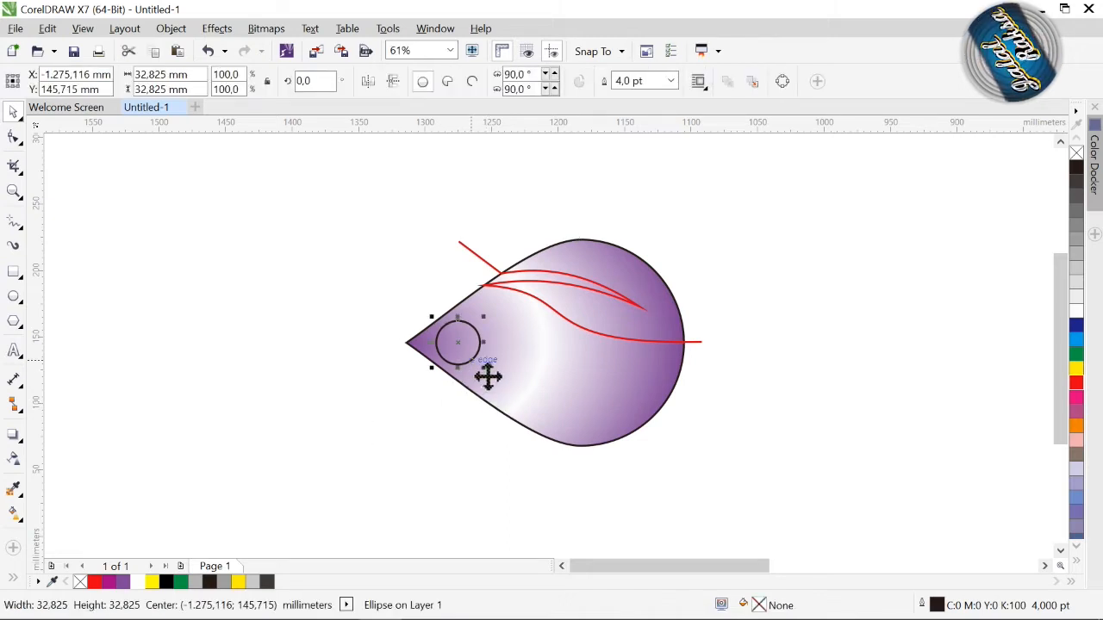
click(15, 514)
drag(479, 345, 437, 337)
click(480, 346)
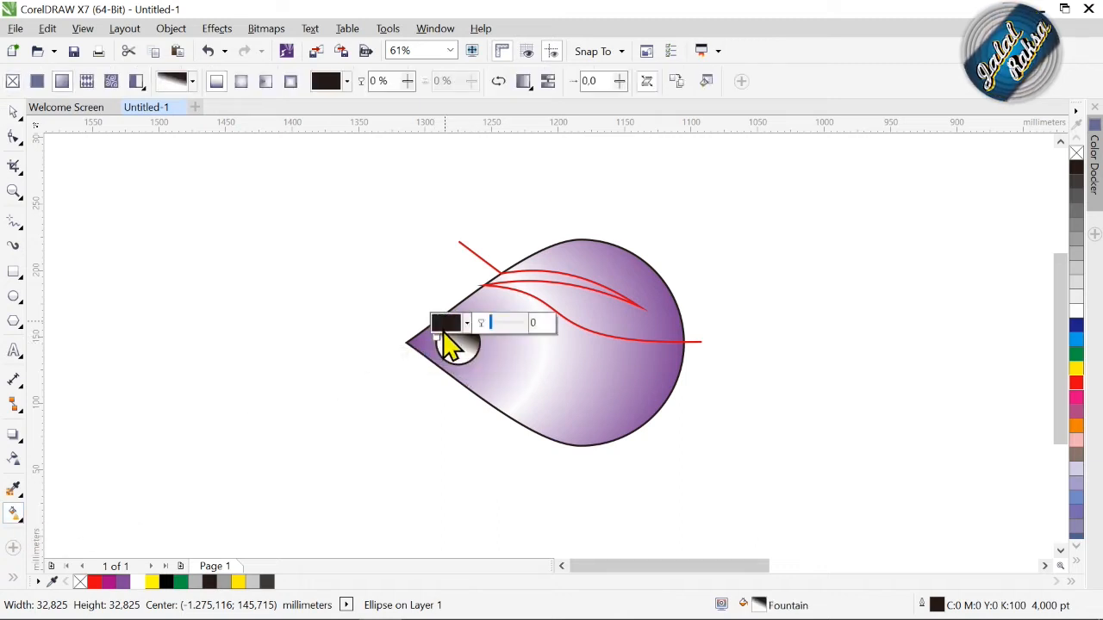
click(243, 81)
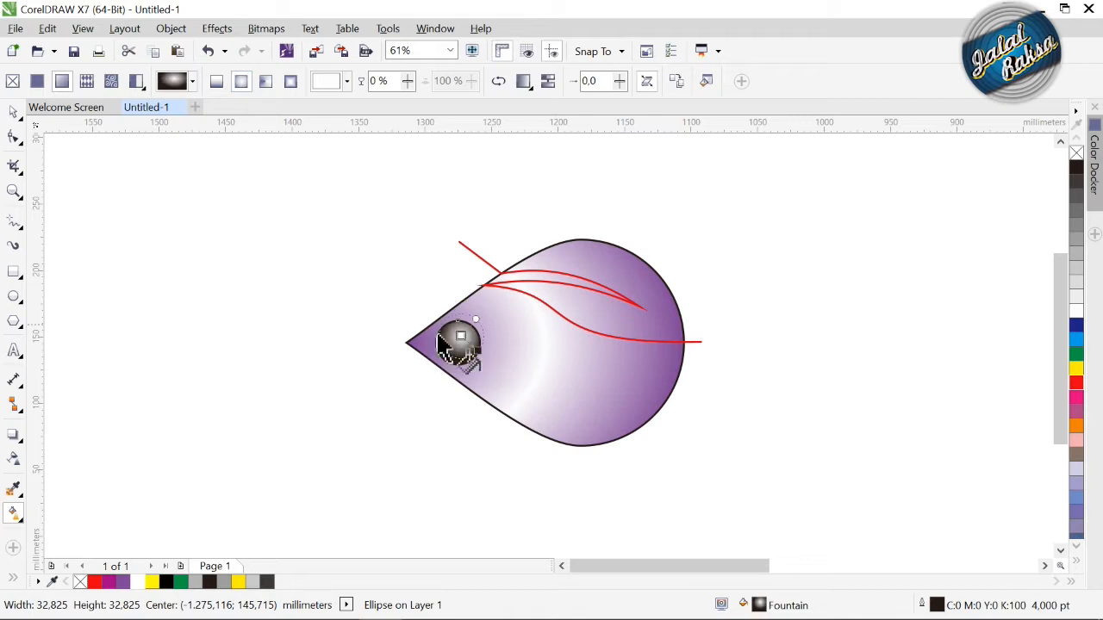
Step: Shift the small circle's fountain fill so white sits on the side away from the teardrop's tip, and recolour its black end blue-violet
mouse_move(478, 350)
mouse_down()
mouse_move(436, 342)
mouse_move(473, 347)
mouse_up()
click(436, 342)
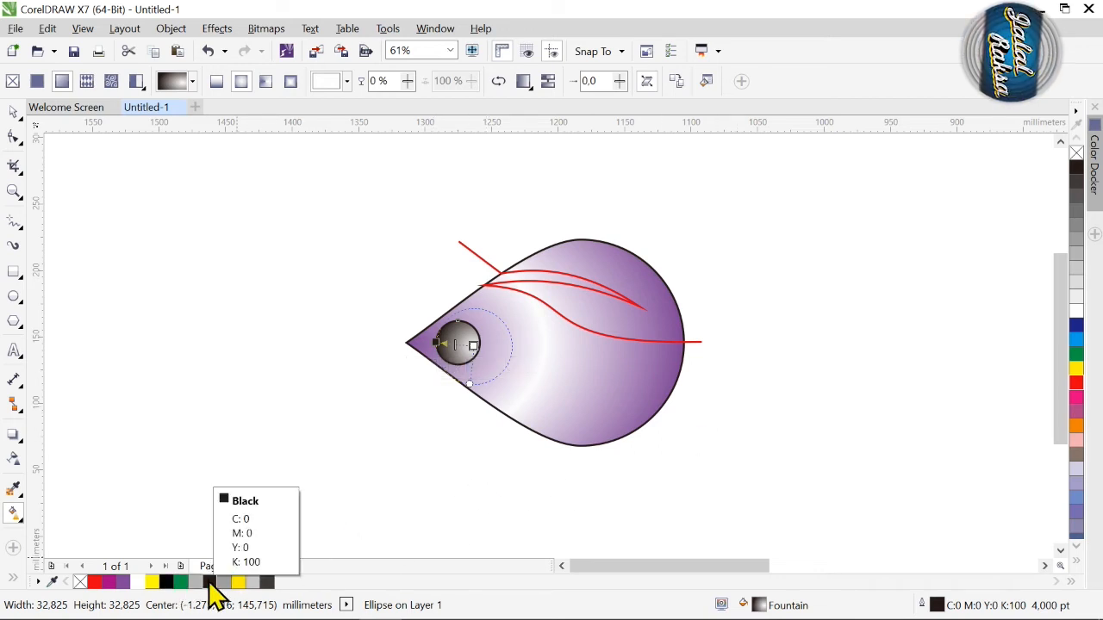
drag(123, 590, 440, 347)
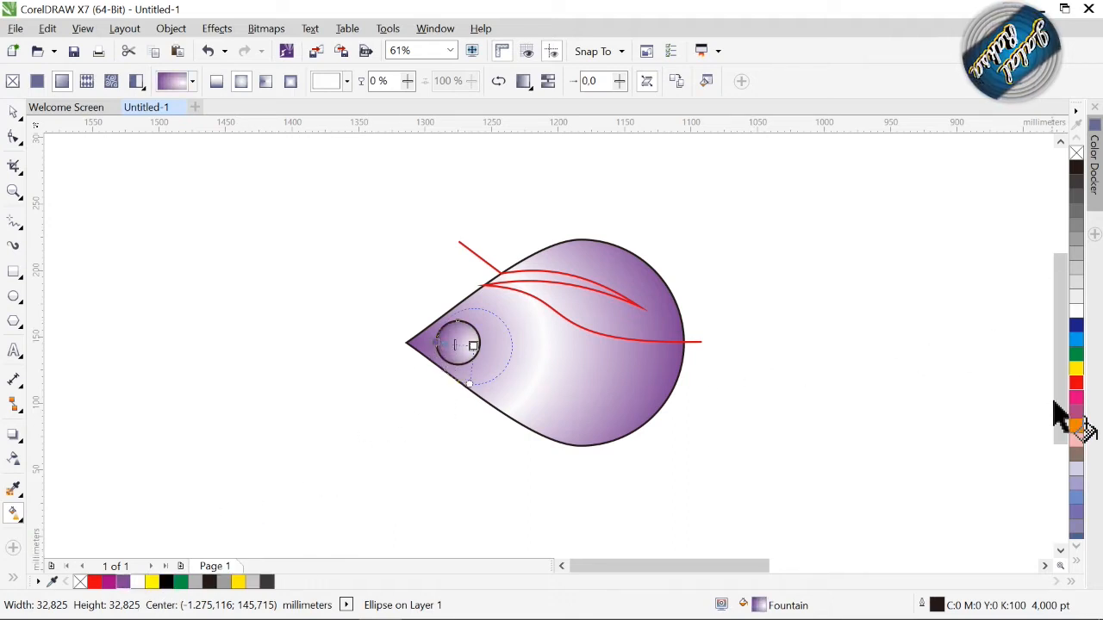
drag(1078, 520, 438, 341)
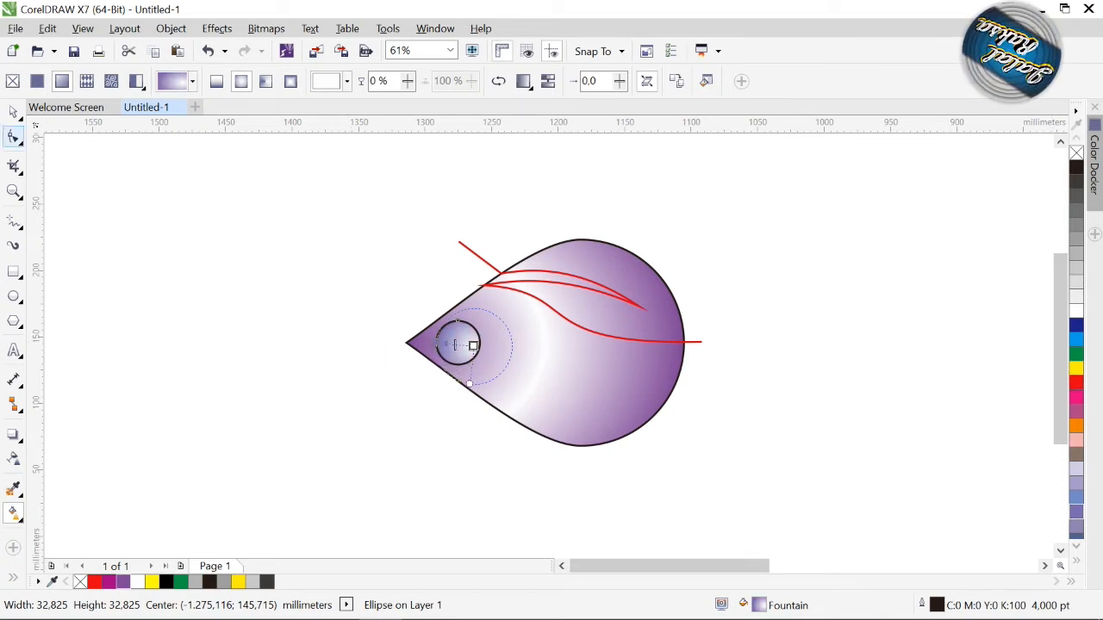
click(15, 112)
click(217, 543)
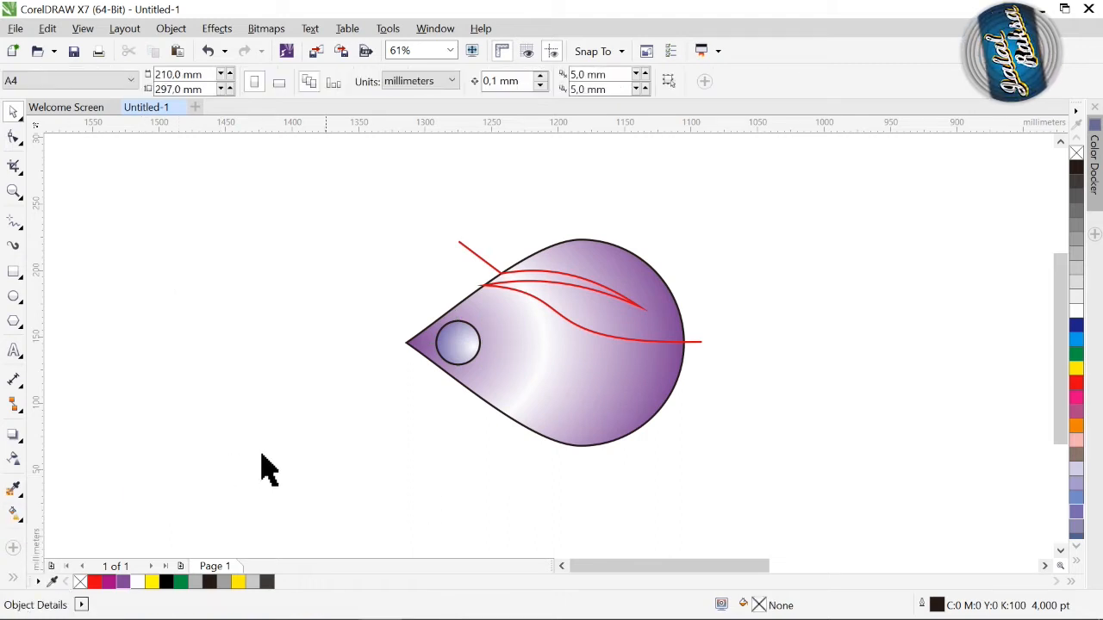
Step: Smart Fill the upper region bounded by the red curve with yellow and a 0,5 pt black outline, and delete the red curve
click(13, 576)
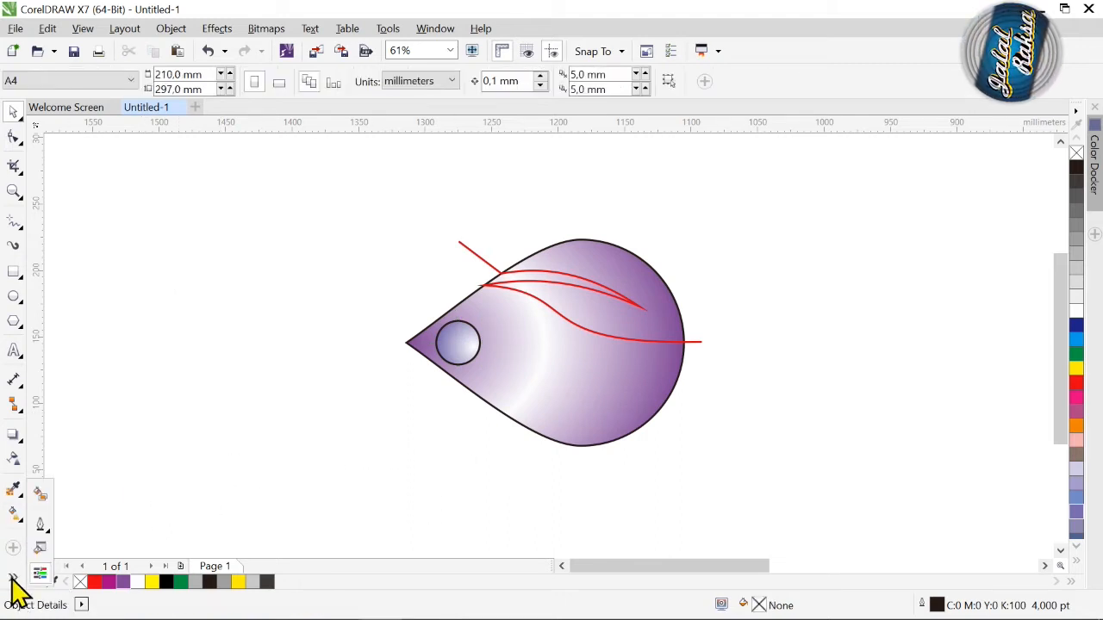
click(39, 494)
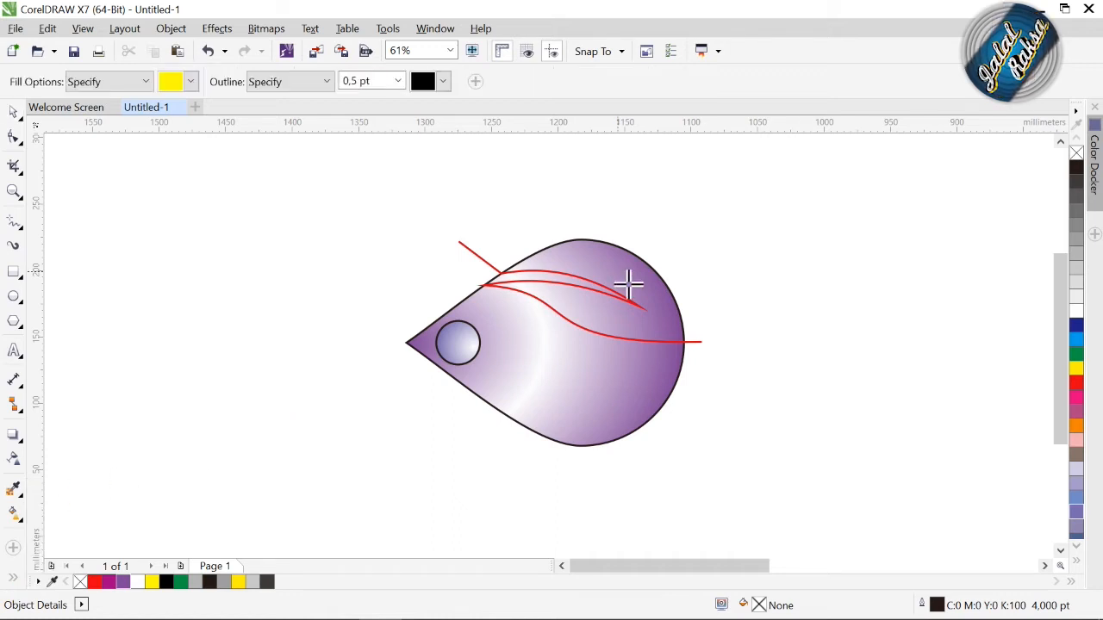
click(633, 314)
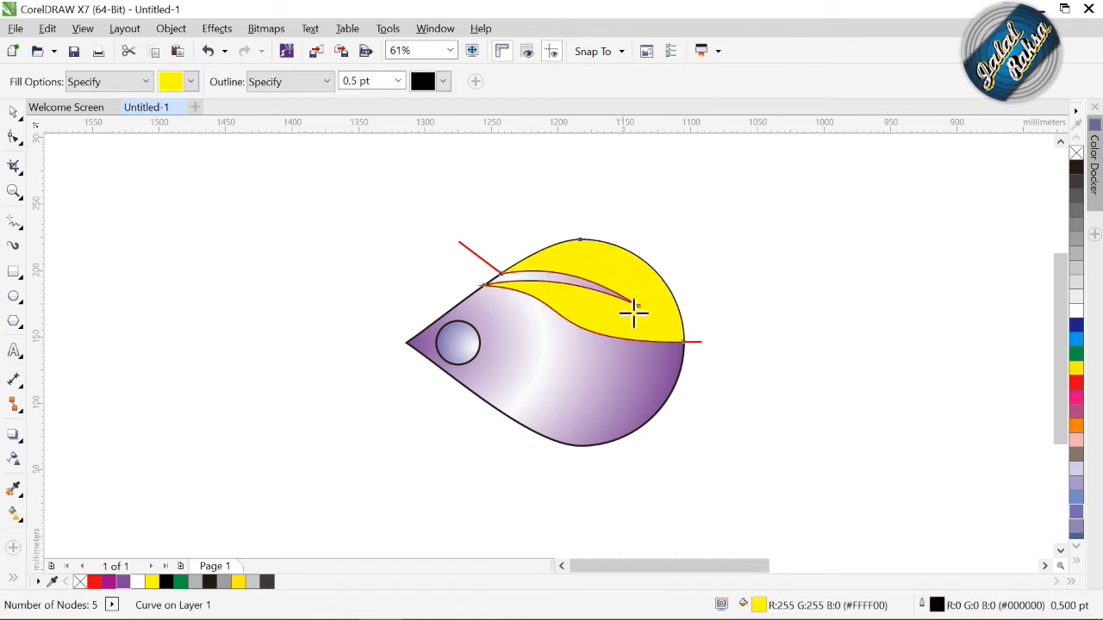
click(12, 112)
click(241, 190)
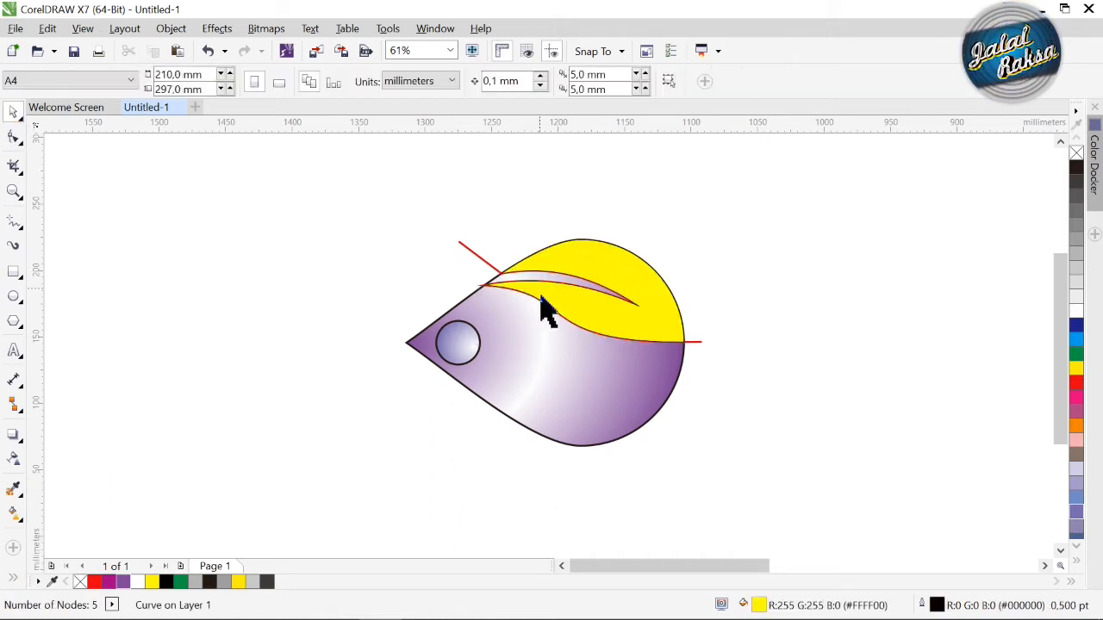
click(497, 275)
key(Delete)
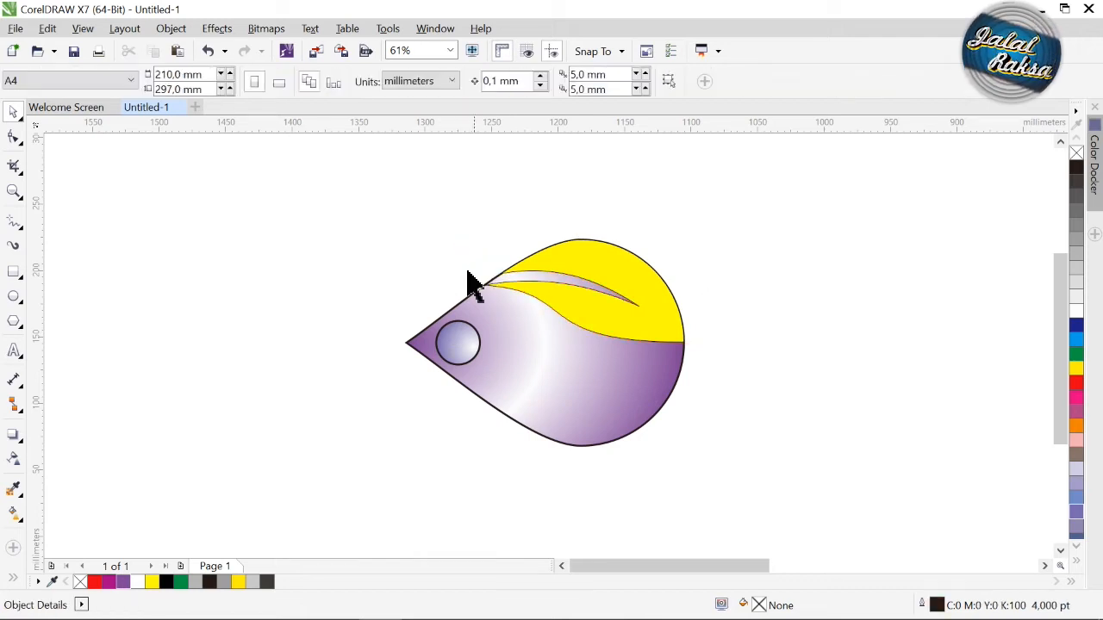
Step: Give the yellow shape a linear fountain fill from green to white, with white at the teardrop's rounded end
click(14, 514)
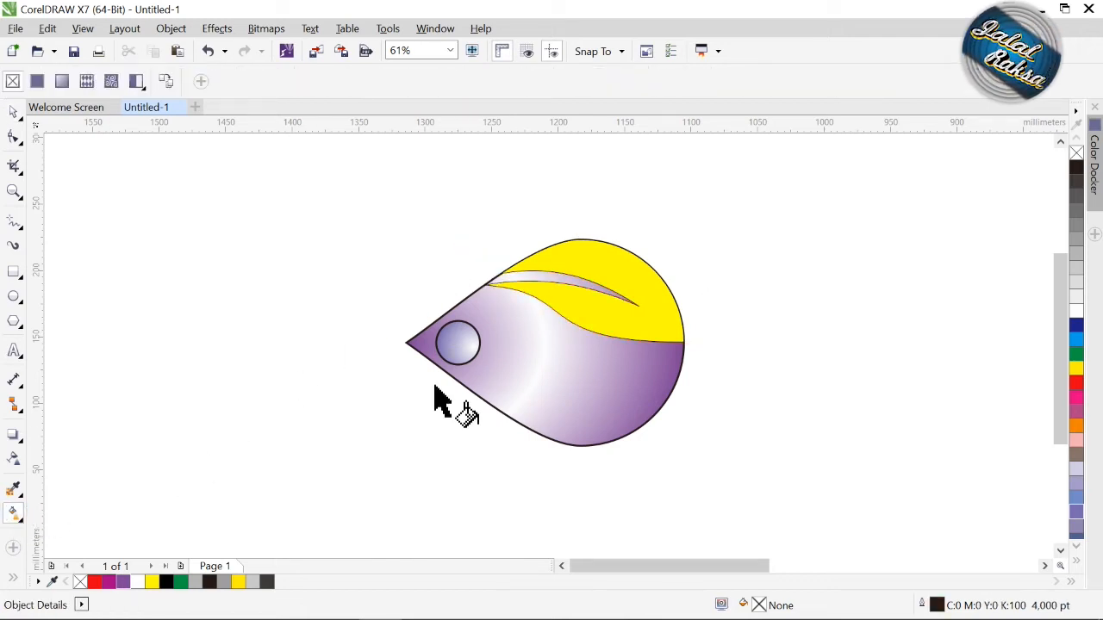
click(557, 257)
drag(557, 255, 679, 339)
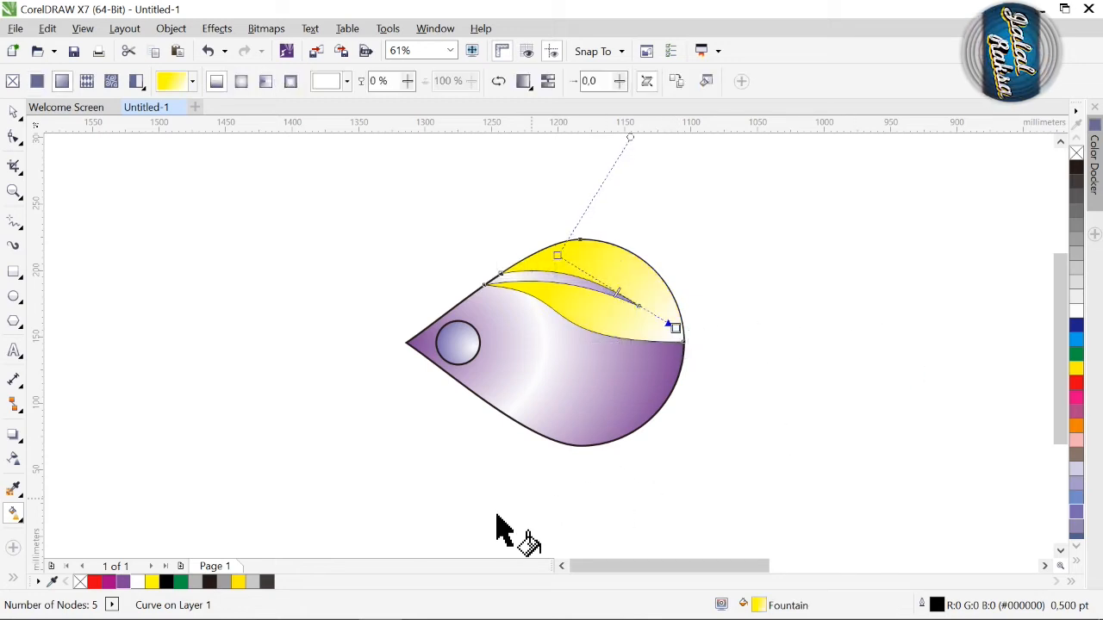
mouse_move(204, 584)
mouse_down()
mouse_move(506, 245)
mouse_move(568, 267)
mouse_move(672, 344)
mouse_move(686, 329)
mouse_move(697, 342)
mouse_up()
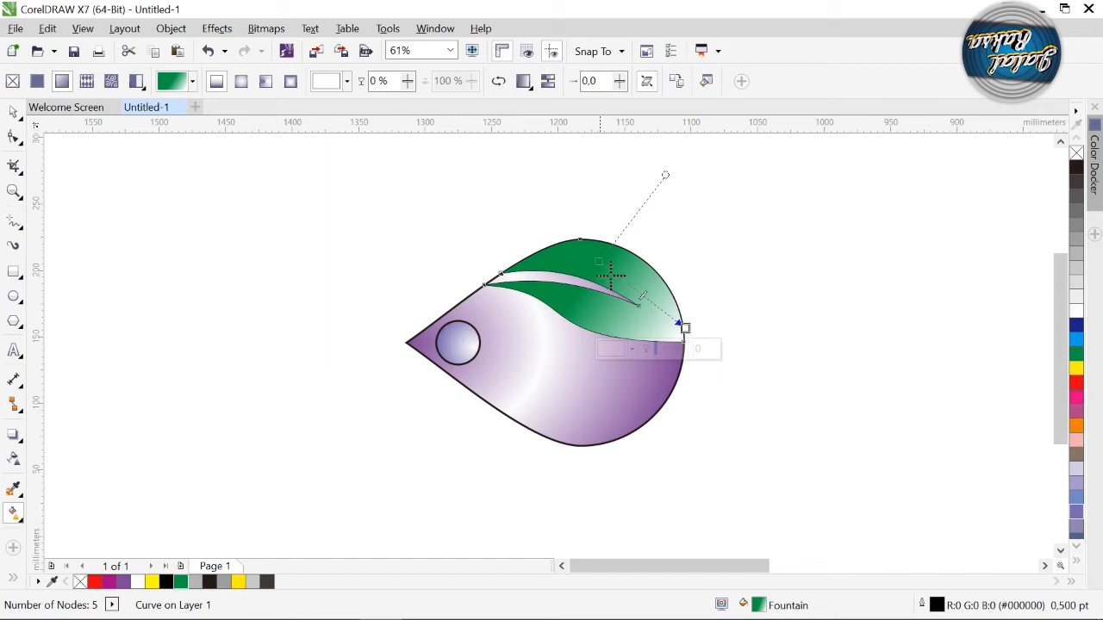
drag(617, 280, 626, 281)
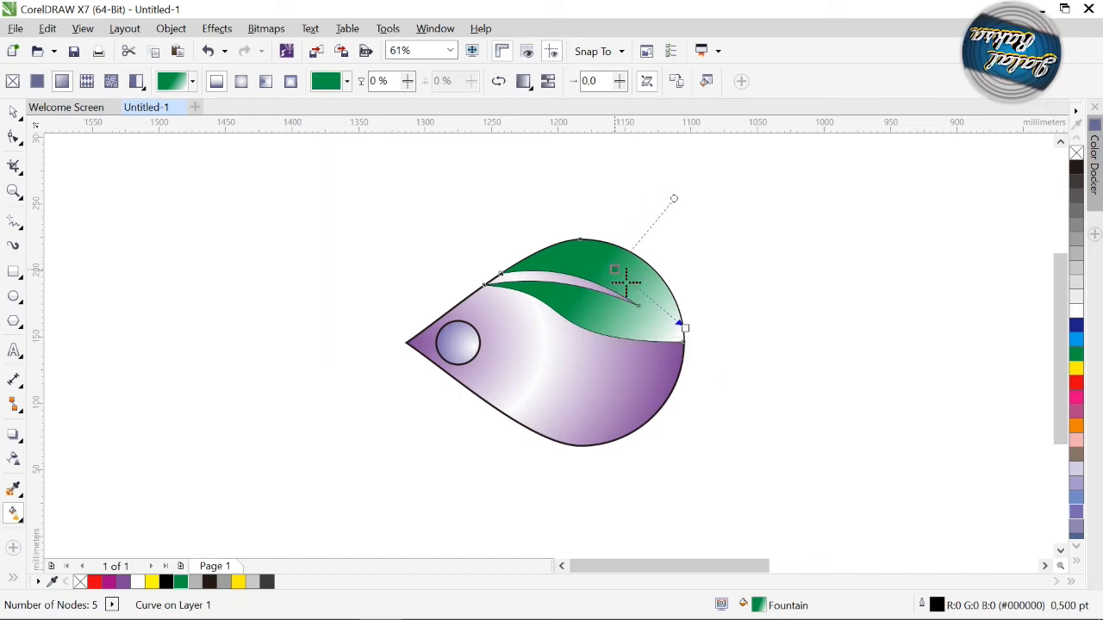
click(682, 329)
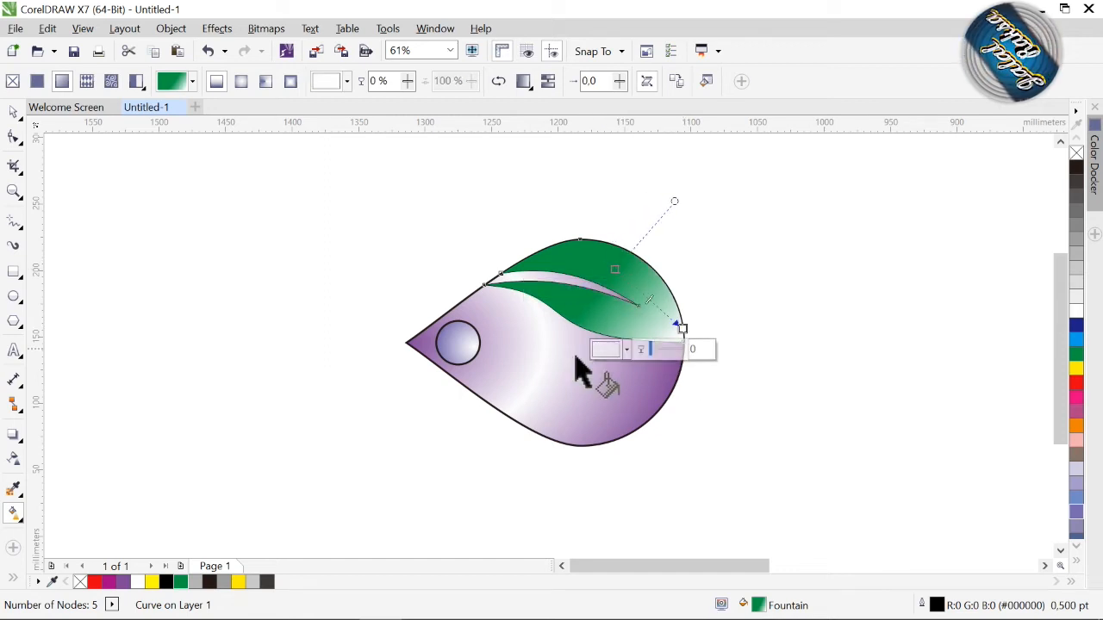
Step: Make a vertically mirrored copy of the green shape and place it against the teardrop's lower half
click(13, 113)
click(508, 252)
click(603, 276)
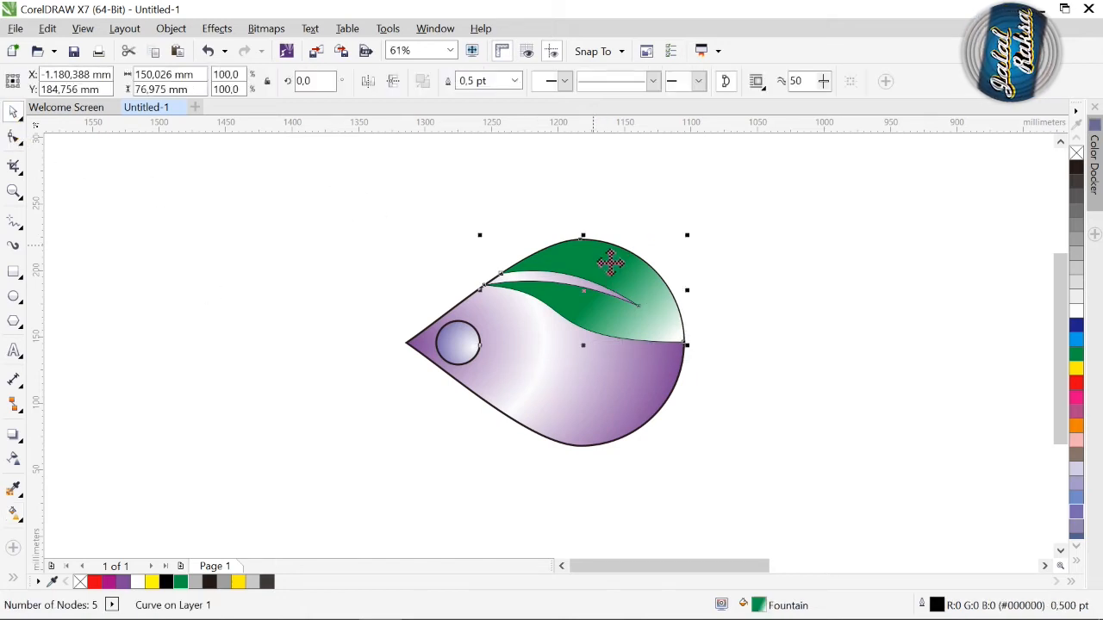
drag(603, 251, 592, 392)
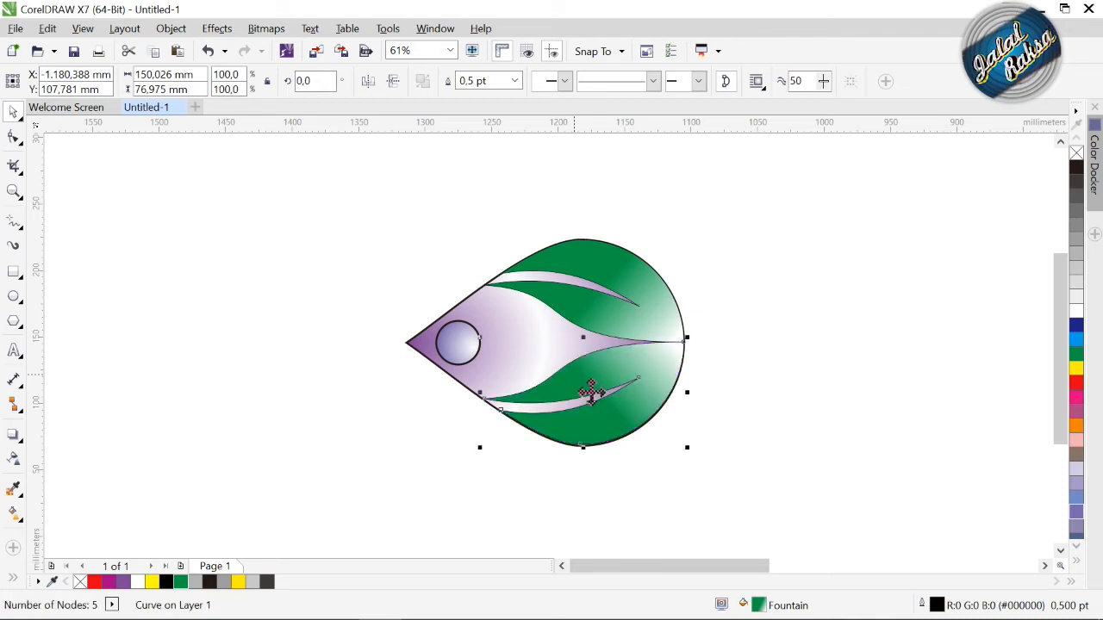
Step: Set the outline width of all four objects in the teardrop figure to None
mouse_move(322, 217)
mouse_down()
mouse_move(327, 234)
mouse_move(773, 497)
mouse_up()
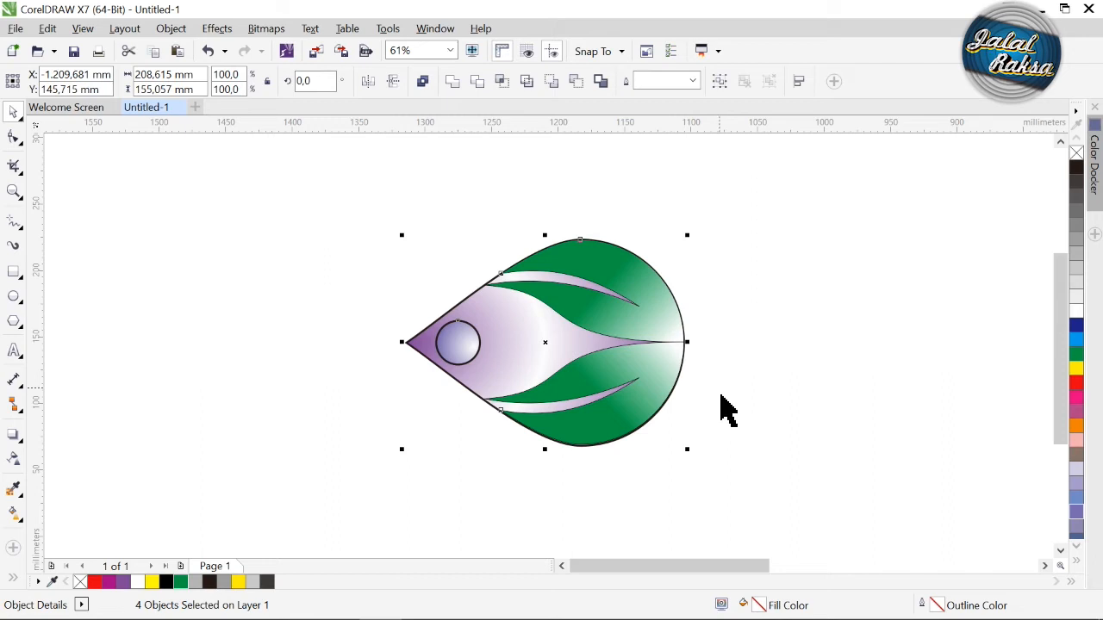
click(692, 81)
click(665, 98)
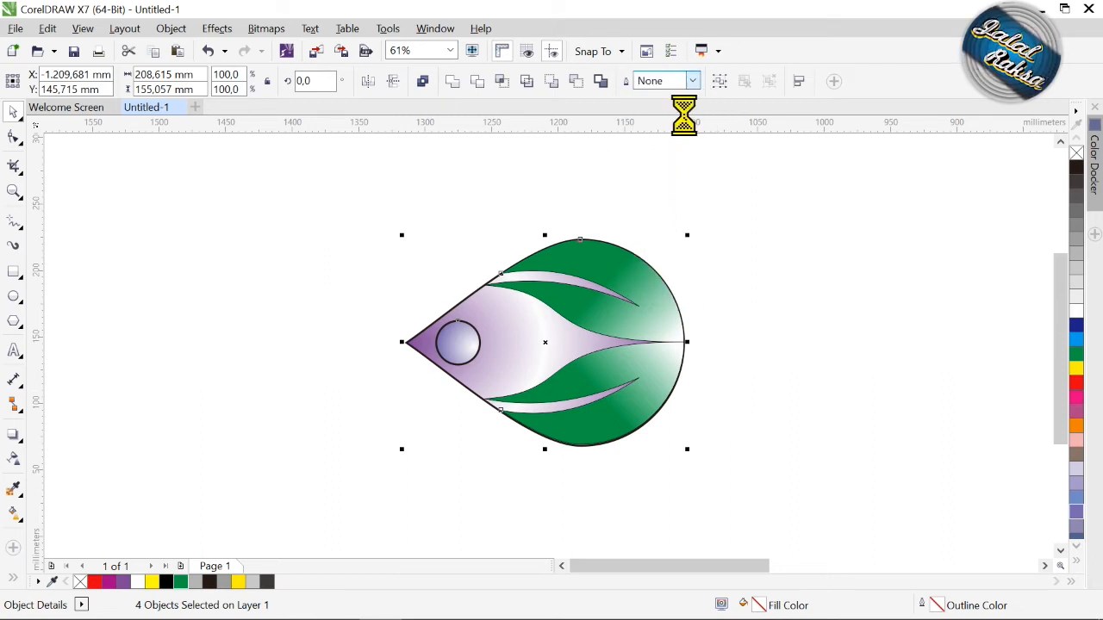
Step: Rotate the whole teardrop figure to 270 degrees so its tip points up
mouse_move(357, 216)
mouse_down()
mouse_move(701, 439)
mouse_move(767, 467)
mouse_up()
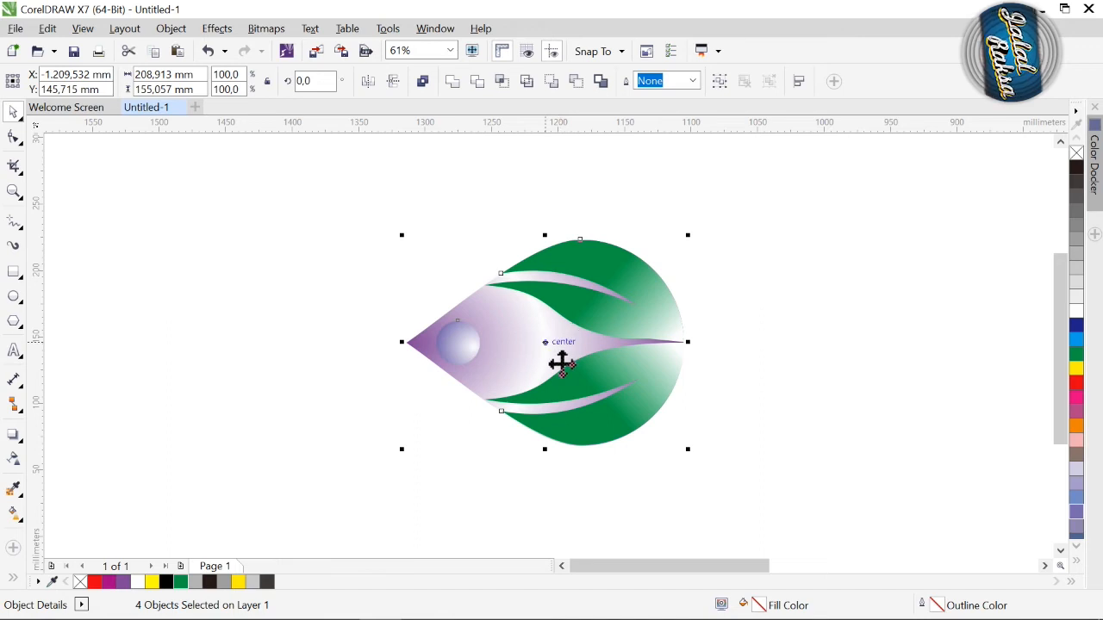
drag(707, 257, 659, 489)
click(655, 275)
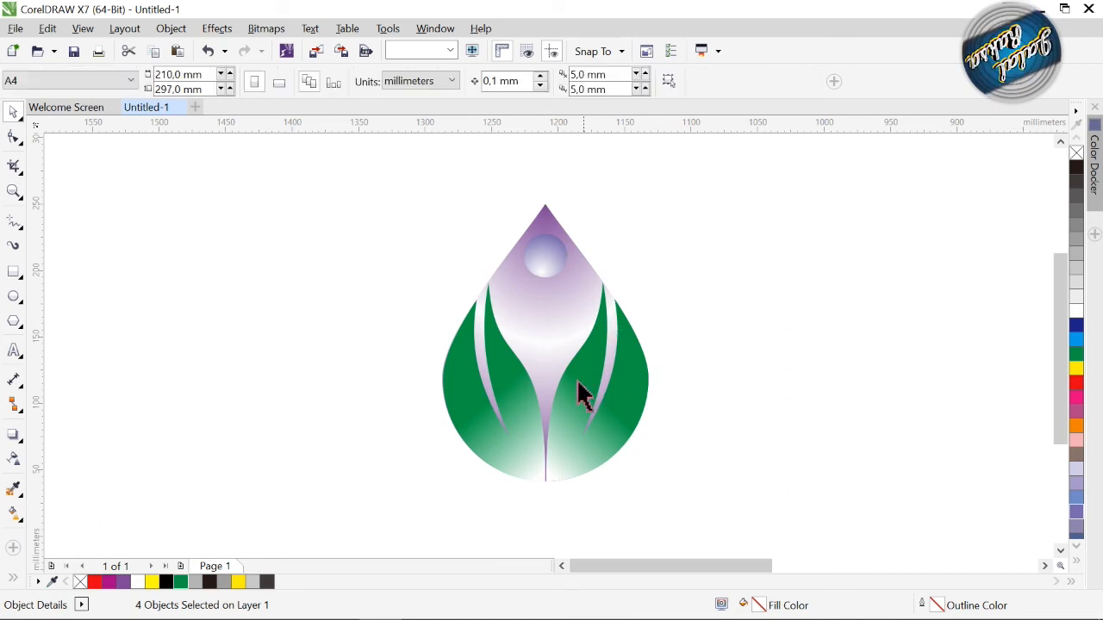
click(575, 390)
click(678, 217)
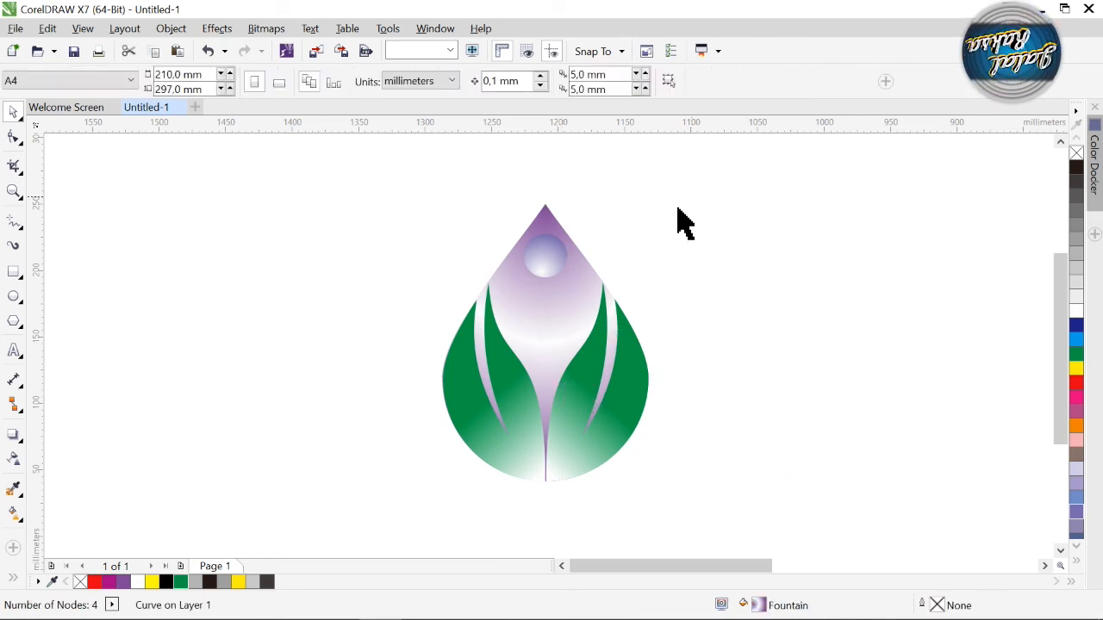
Step: Group the four teardrop objects, move the group up and scale it proportionally to about 104 by 140 mm
drag(382, 168, 761, 552)
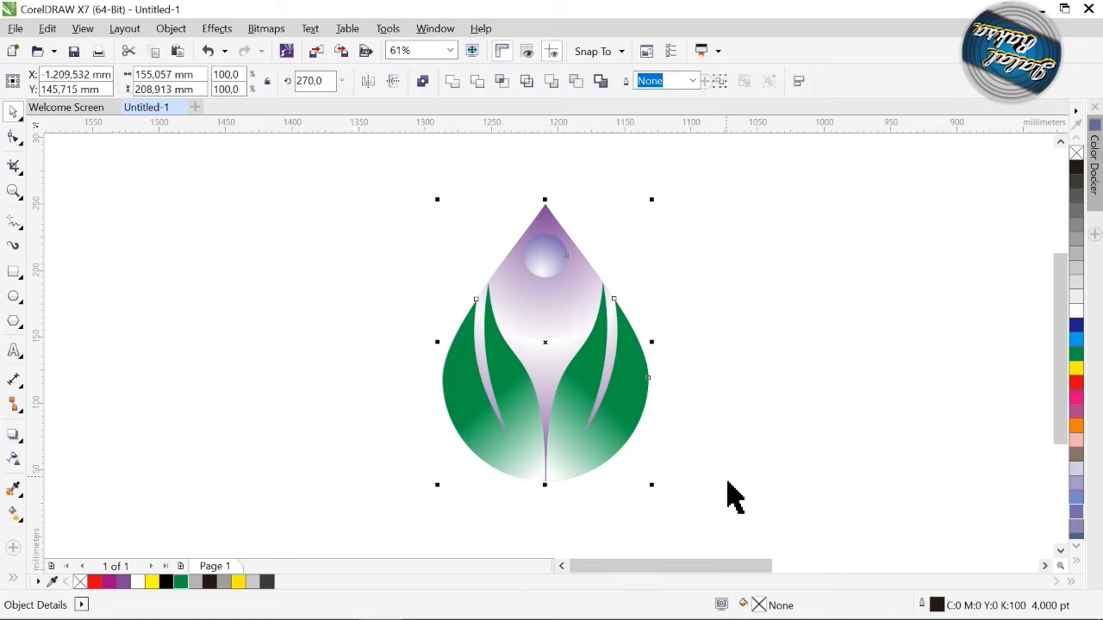
key(ctrl+g)
drag(557, 353, 557, 296)
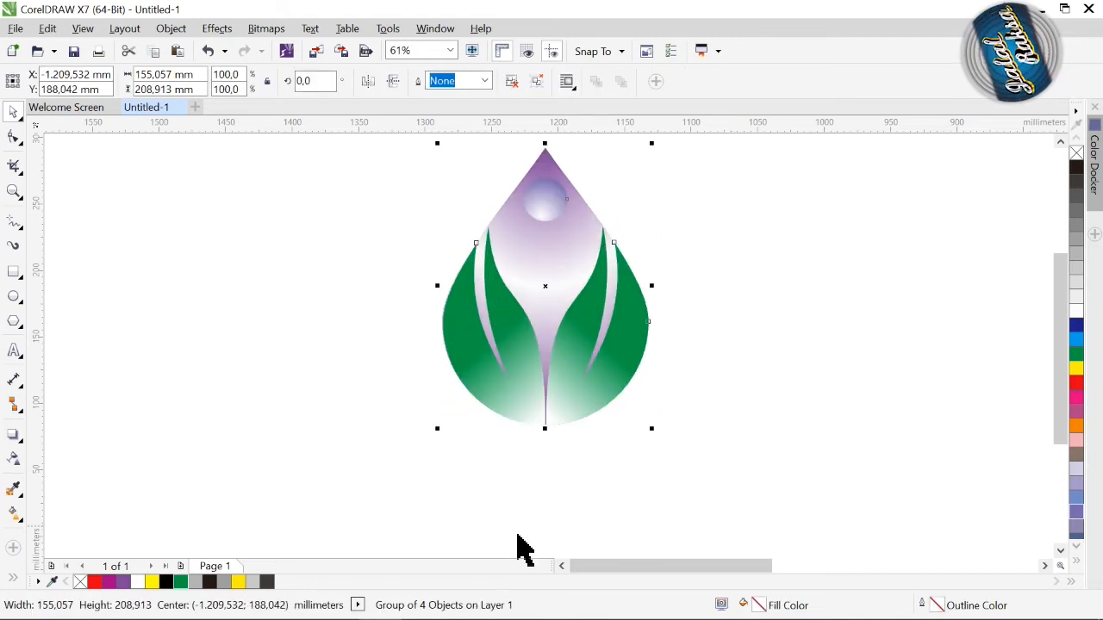
drag(452, 448, 519, 352)
Step: Set the petal's rotation centre at its rounded bottom end and create 90-degree rotated copies to form a four-petal flower
drag(532, 284, 558, 273)
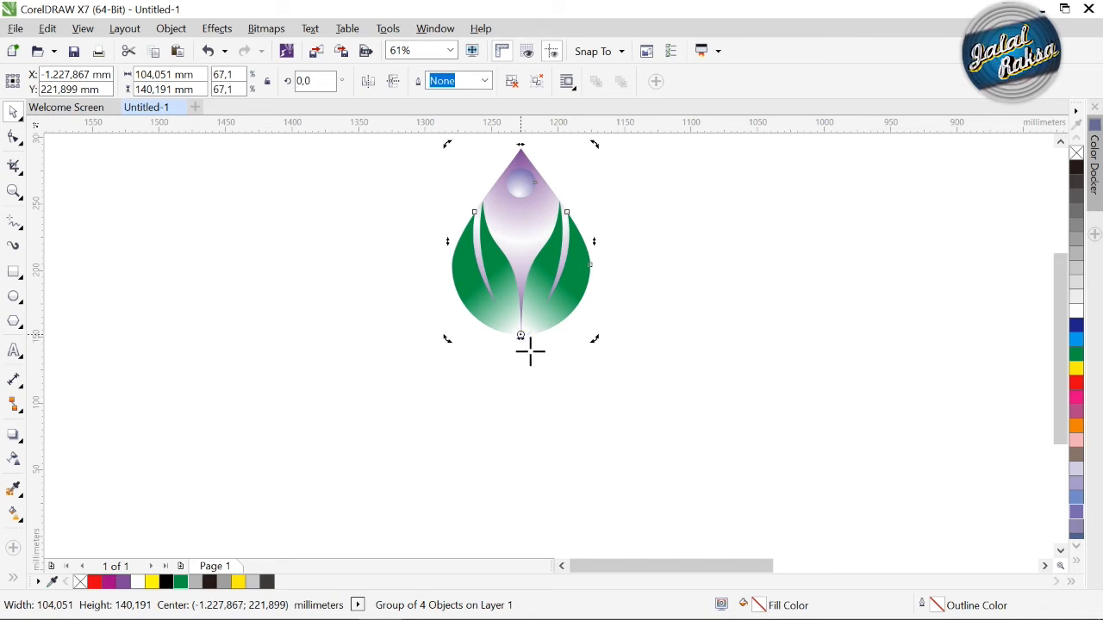
drag(597, 146, 672, 388)
key(ctrl+r)
key(ctrl+r)
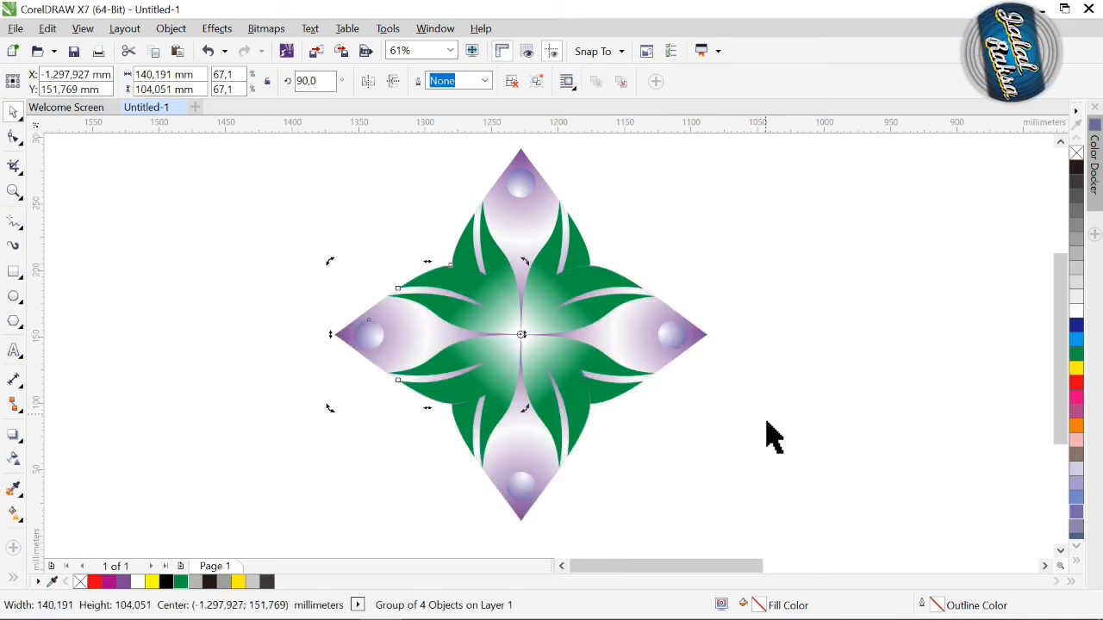
Step: Group the four petals into one flower and scale it proportionally to about 140,5 mm square
drag(208, 134, 778, 542)
key(ctrl+g)
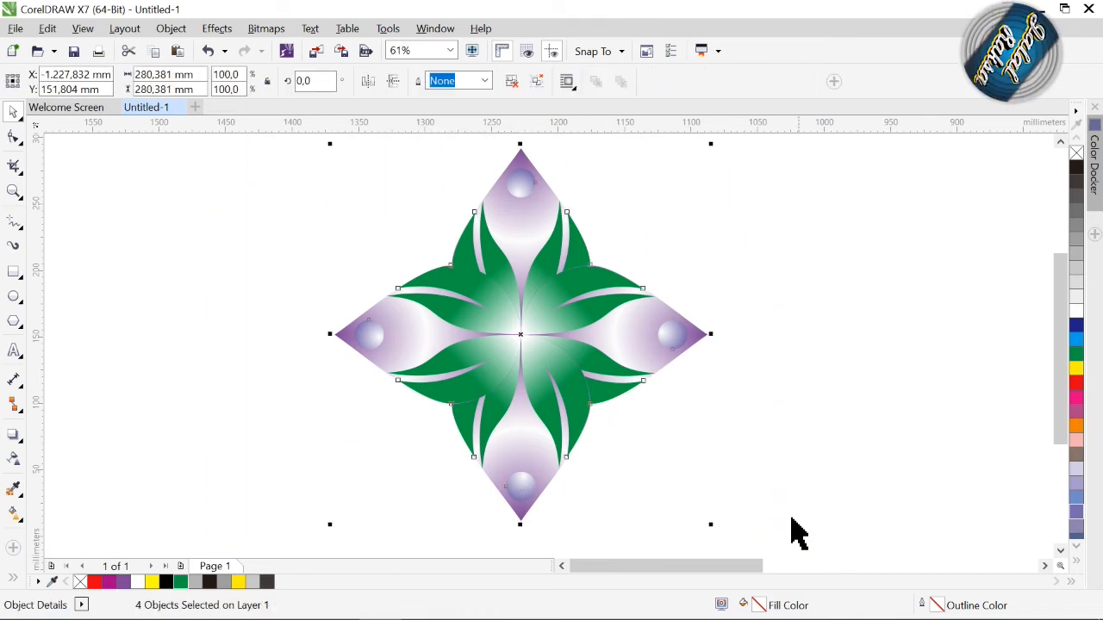
drag(718, 534, 522, 341)
Step: Move the flower to the upper left, copy it diagonally down to the right with petal tips touching, and repeat for four flowers
drag(449, 265, 314, 337)
right_click(312, 337)
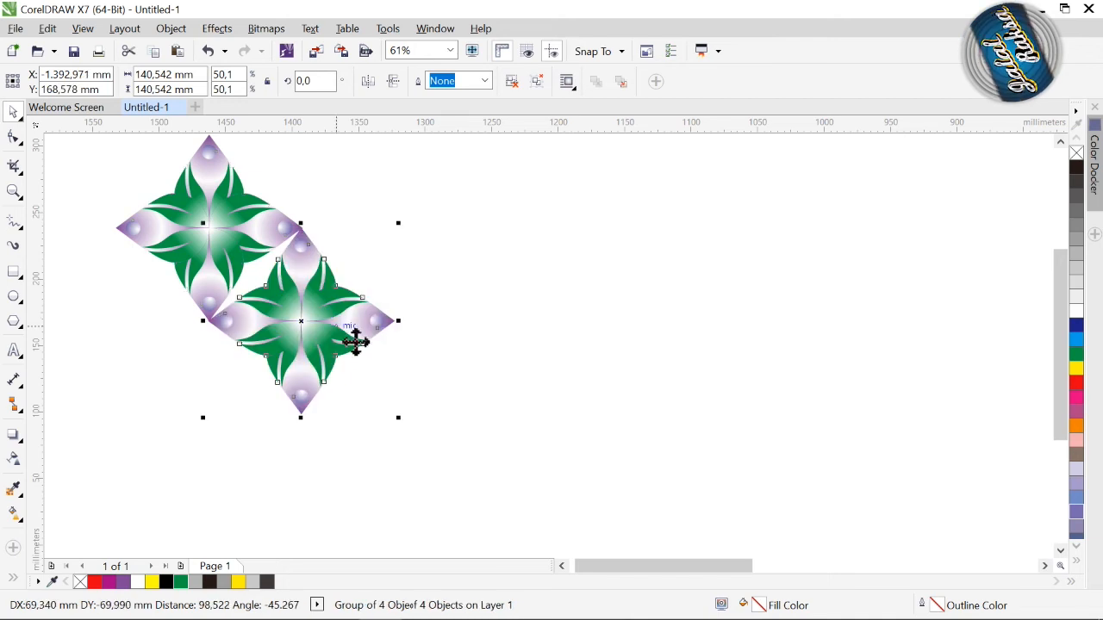
key(ctrl+r)
key(ctrl+r)
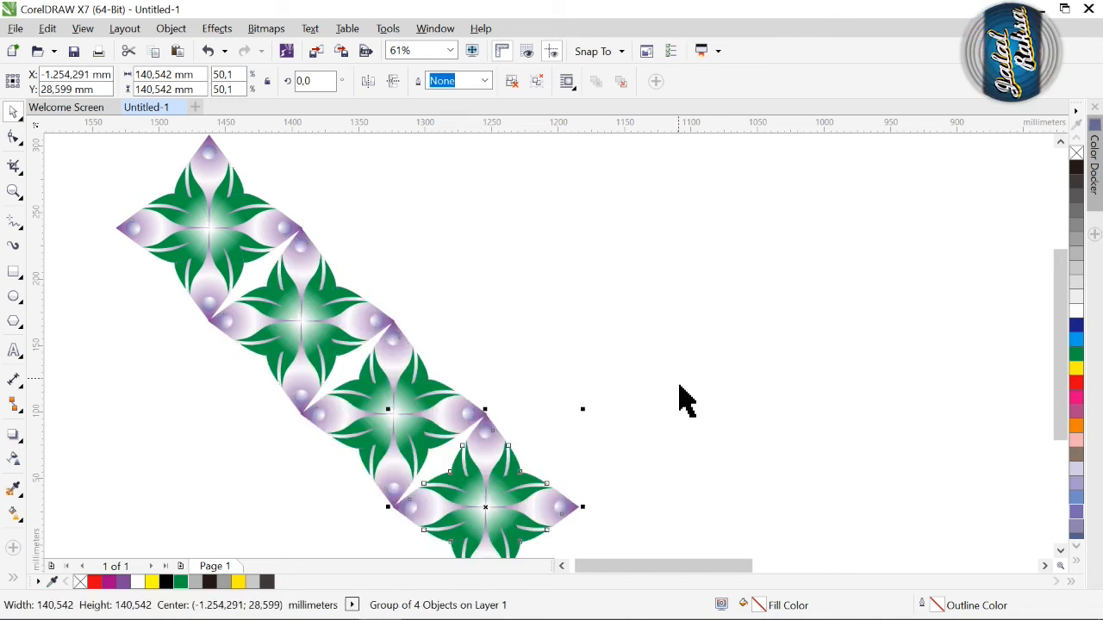
Step: Move the whole diagonal row of four flowers up and to the left to free space around it
click(72, 260)
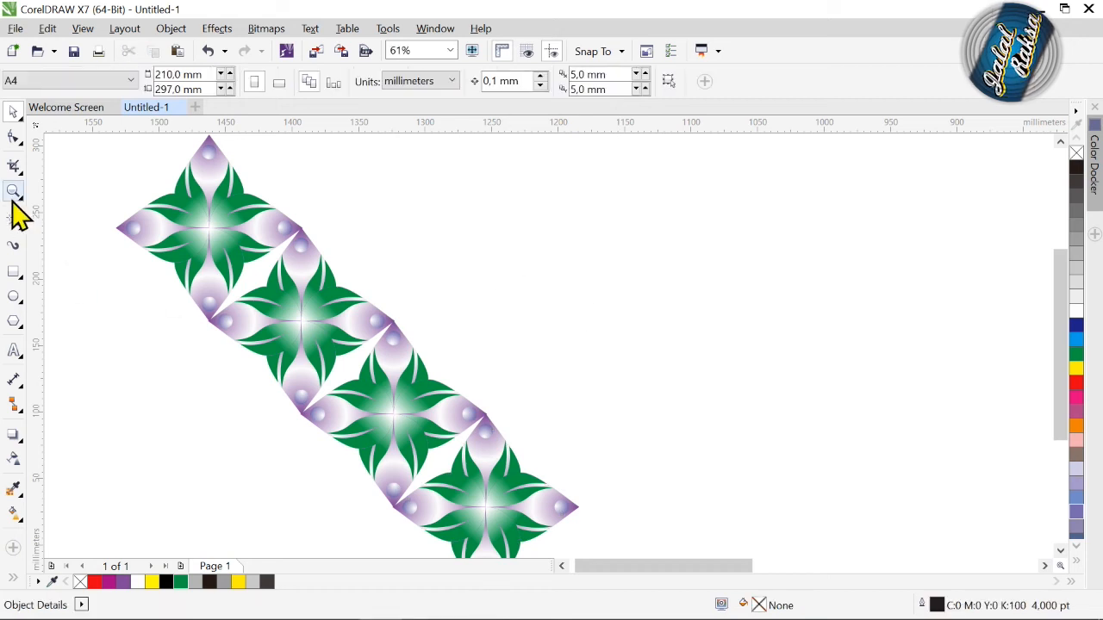
key(z)
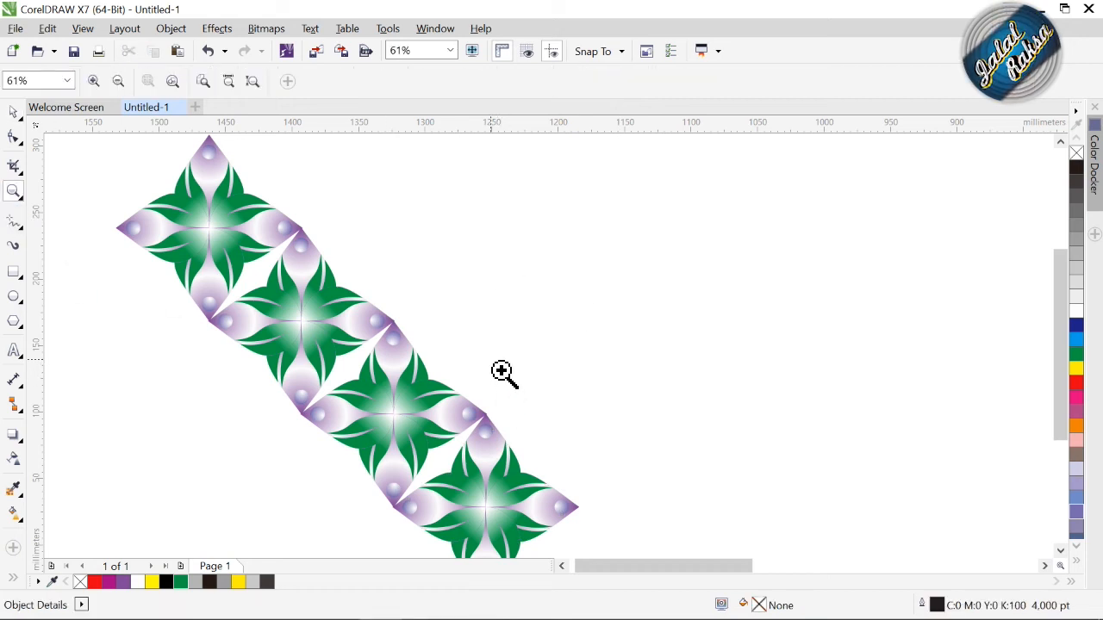
right_click(501, 371)
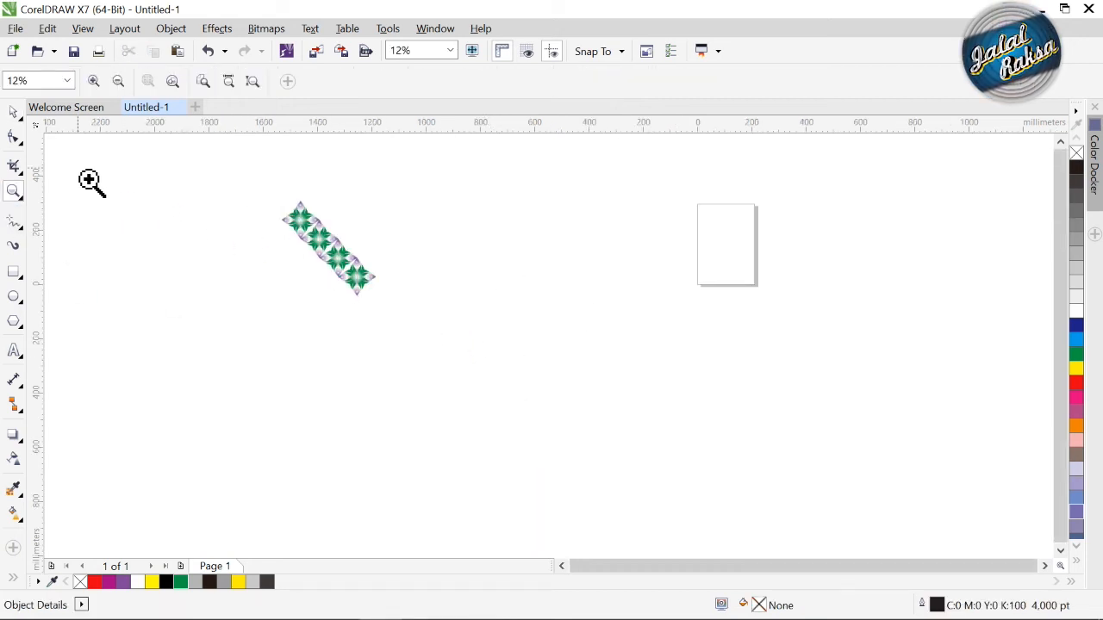
drag(213, 196, 426, 338)
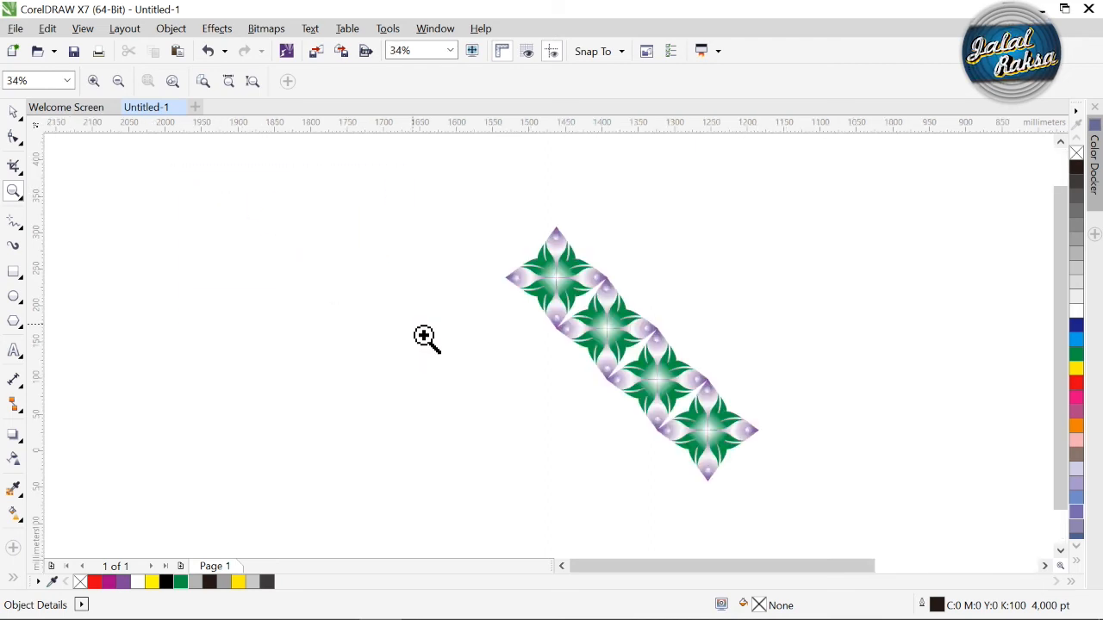
click(12, 112)
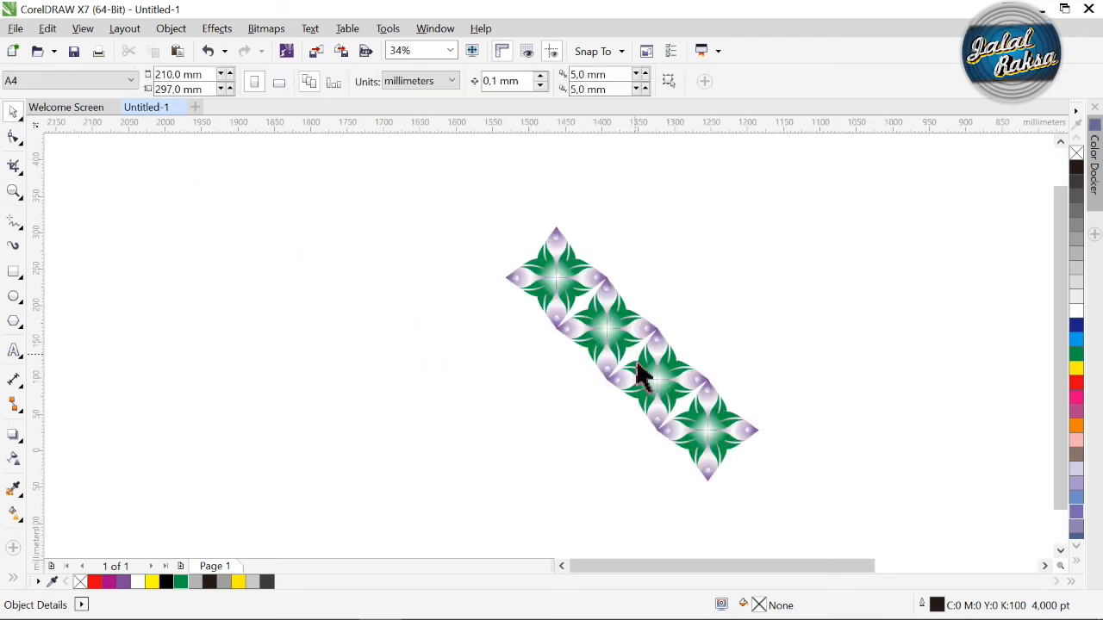
drag(448, 230, 819, 529)
drag(655, 387, 508, 302)
click(357, 184)
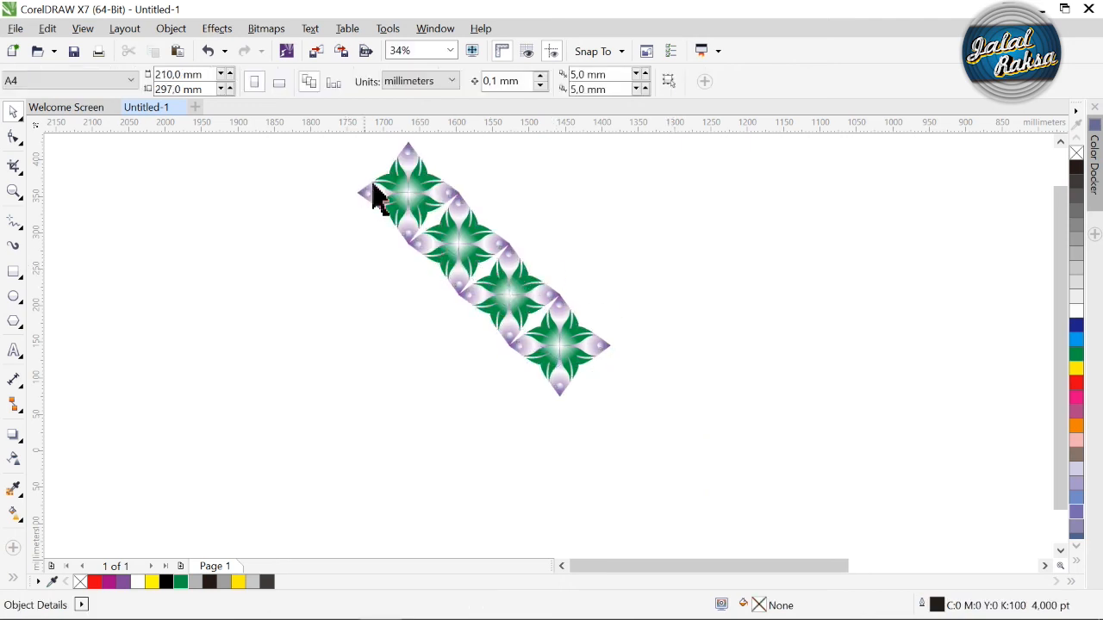
Step: Group the diagonal row, copy it down to the left with petal tips touching, and repeat to form a four-by-four diamond pattern
click(447, 220)
drag(298, 143, 635, 435)
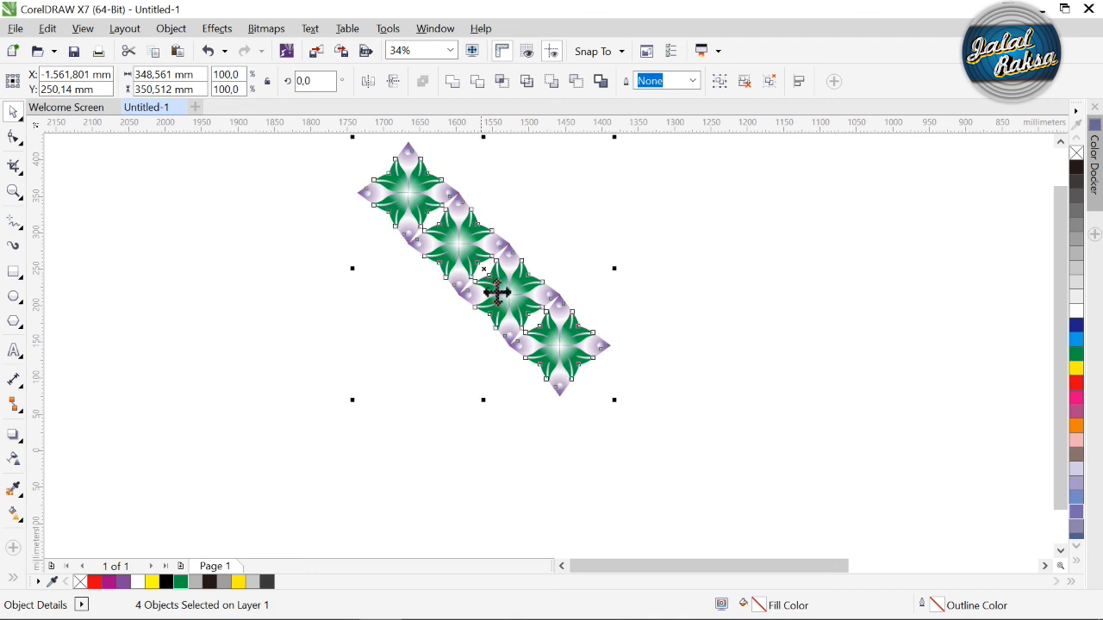
key(ctrl+g)
drag(498, 287, 447, 338)
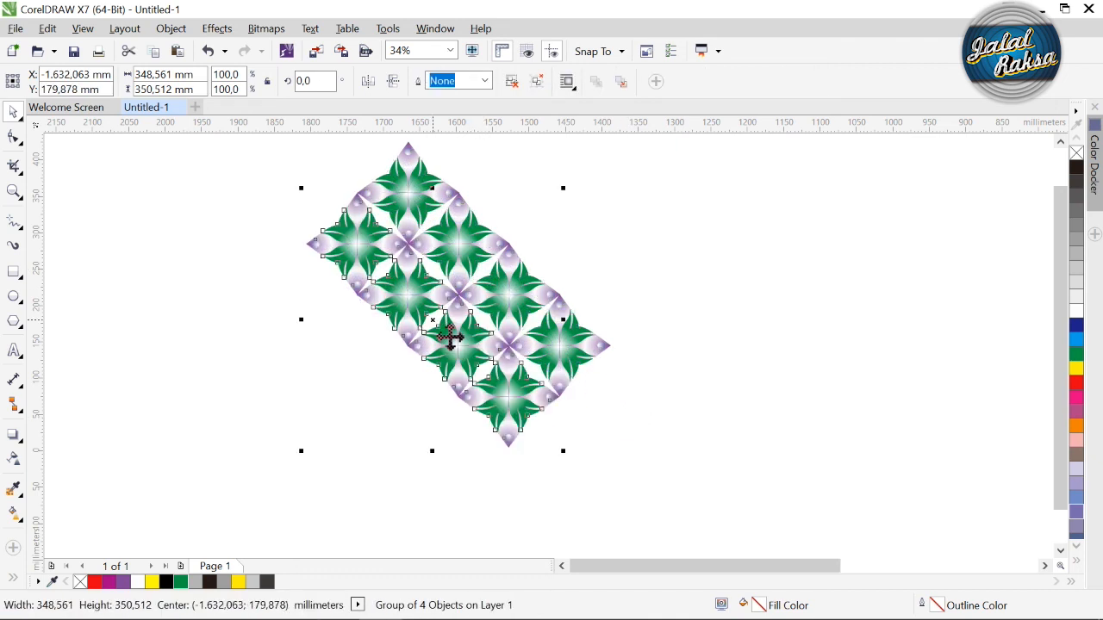
key(ctrl+r)
key(ctrl+r)
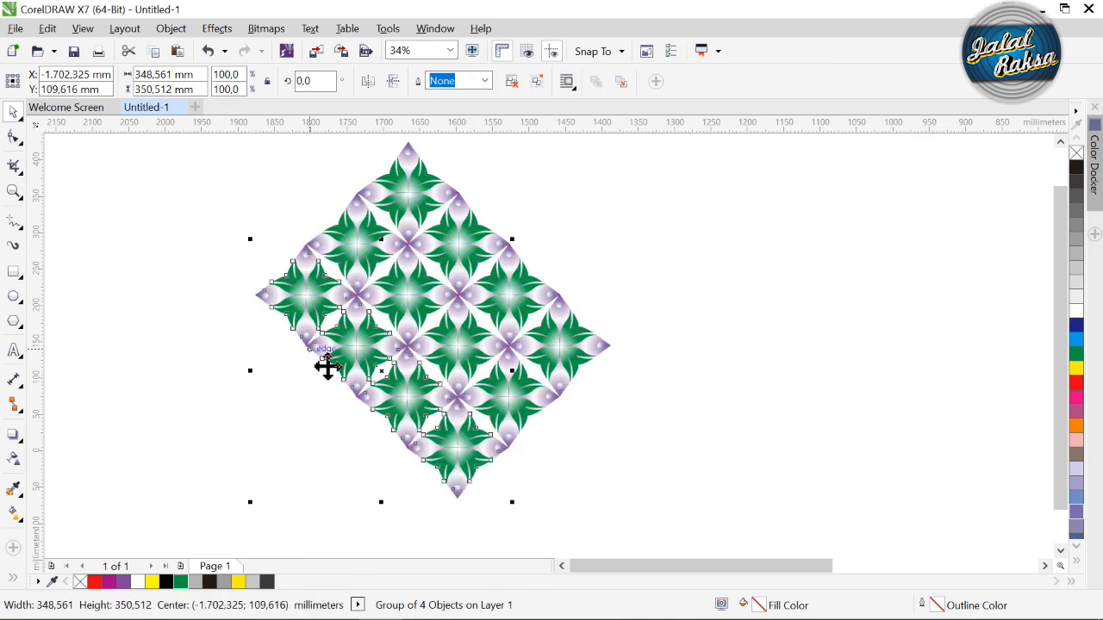
Step: Frame the whole four-by-four flower pattern in a closer view
key(z)
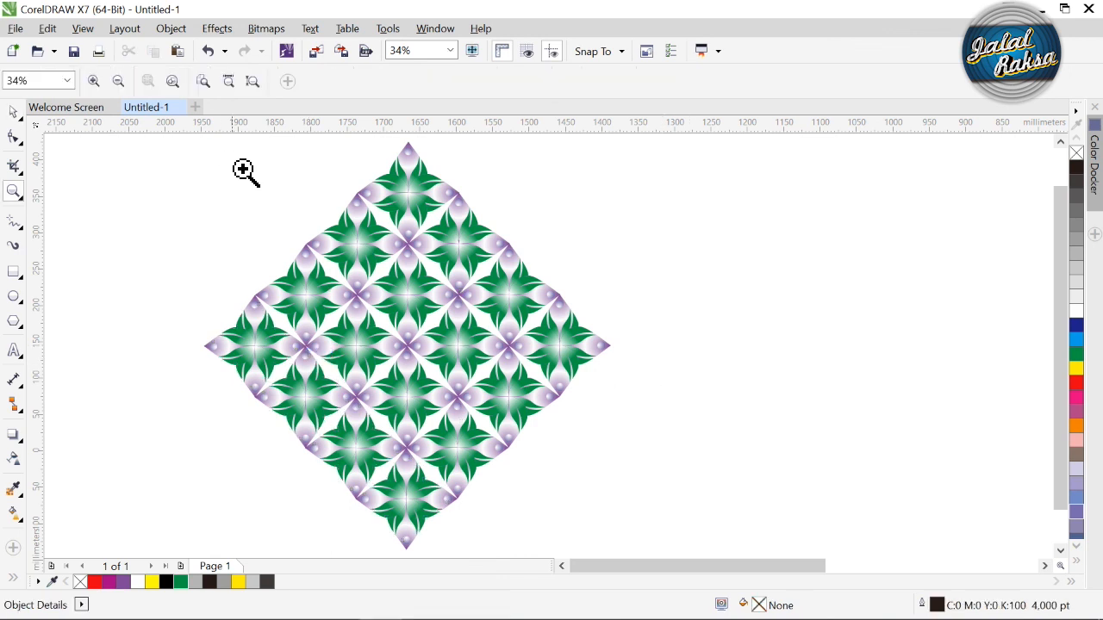
drag(175, 144, 617, 567)
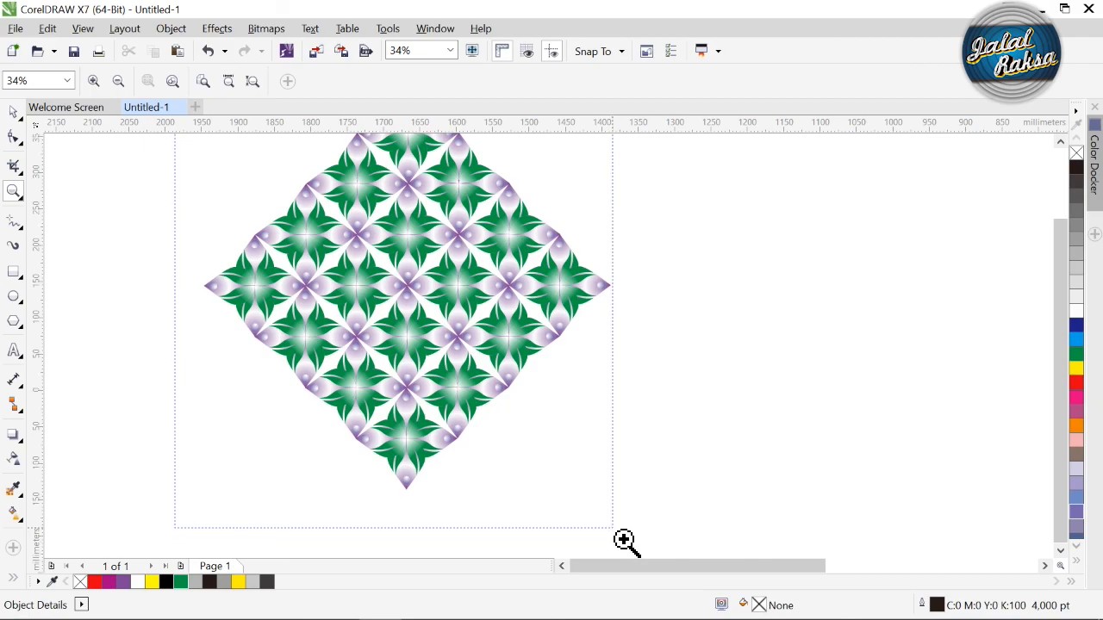